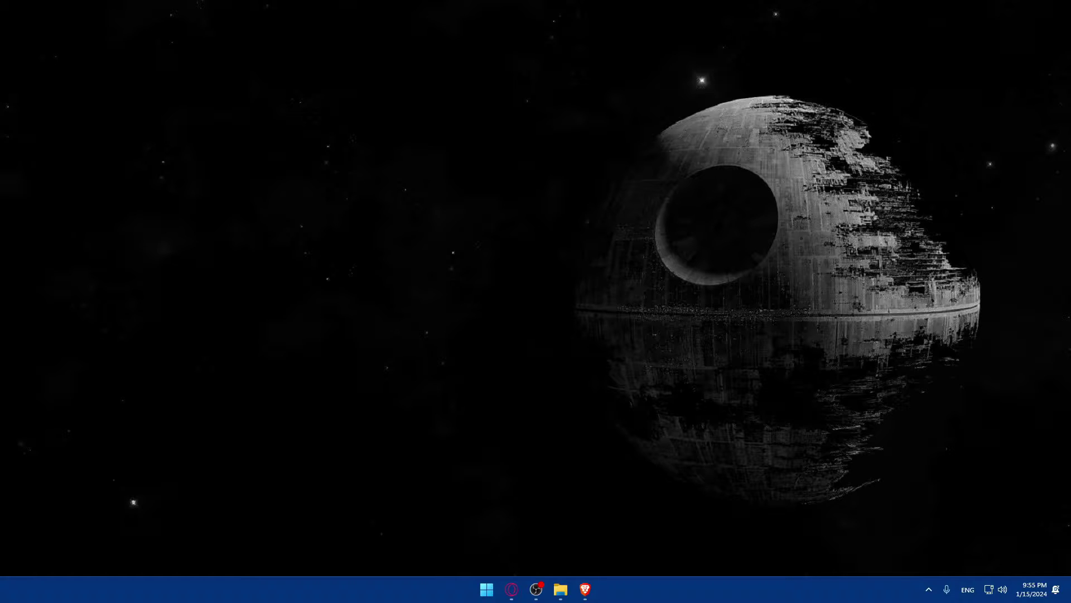
Launch Brave and load infinityfree.com from the address bar
{"action": "left_click", "coordinate": [584, 589]}
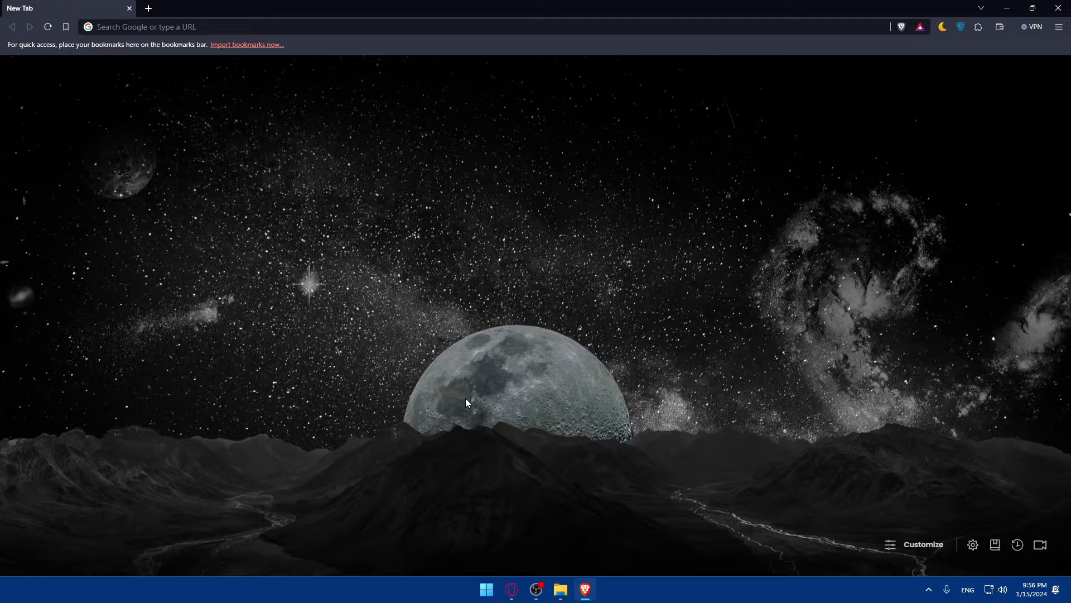
{"action": "left_click", "coordinate": [238, 22]}
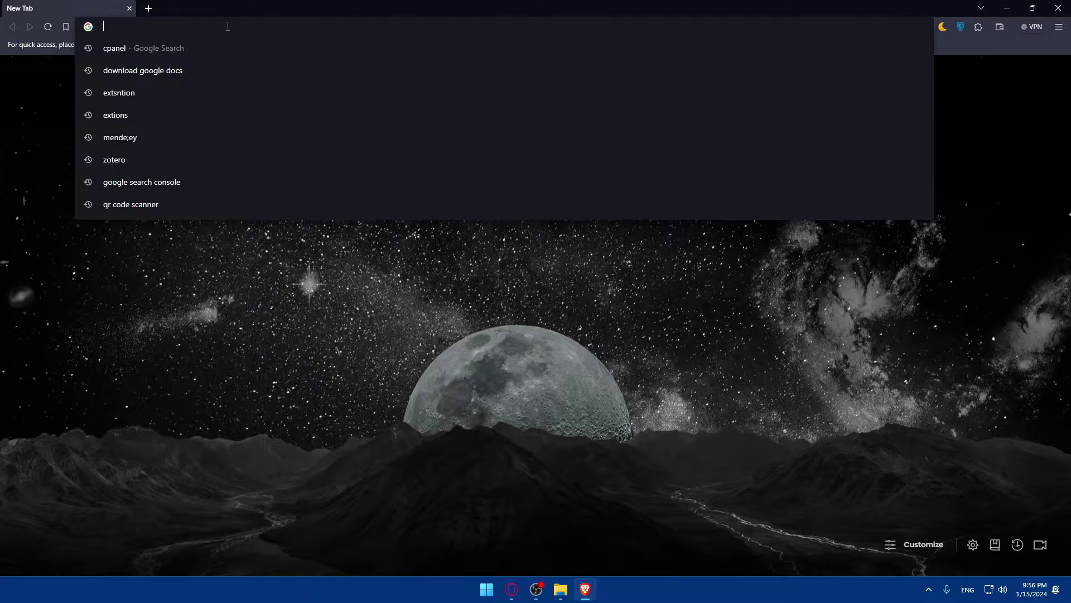
{"action": "type", "text": "infi"}
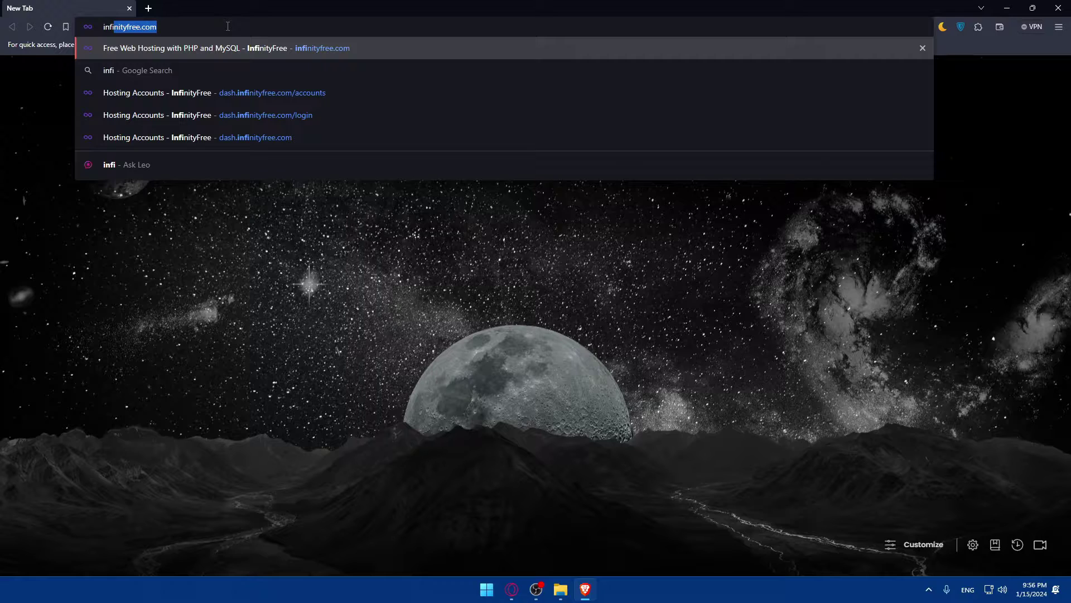
{"action": "type", "text": "nityfree.c"}
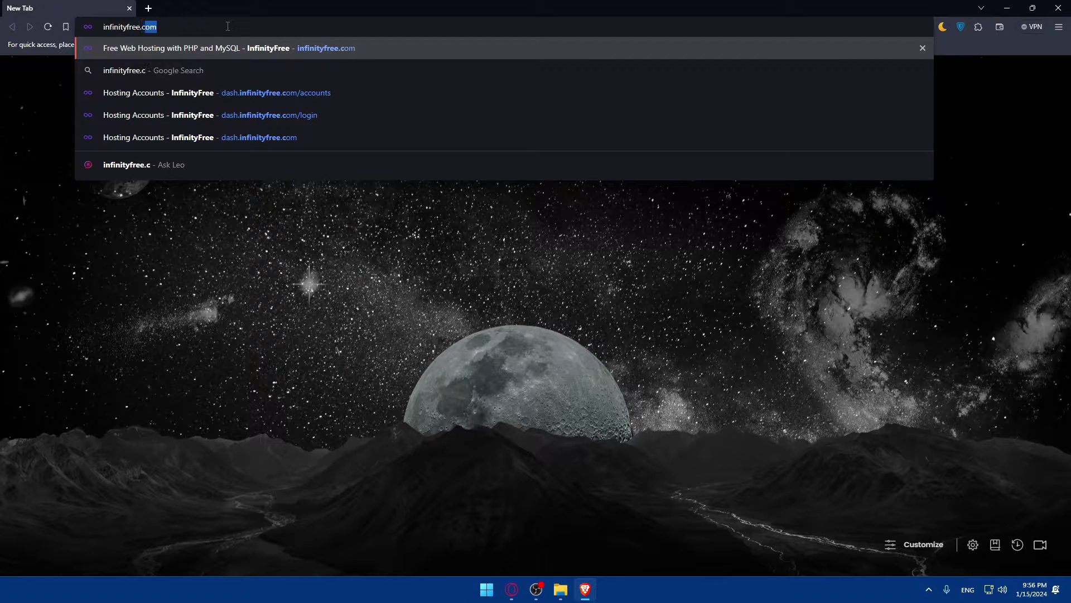
{"action": "key", "text": "Return"}
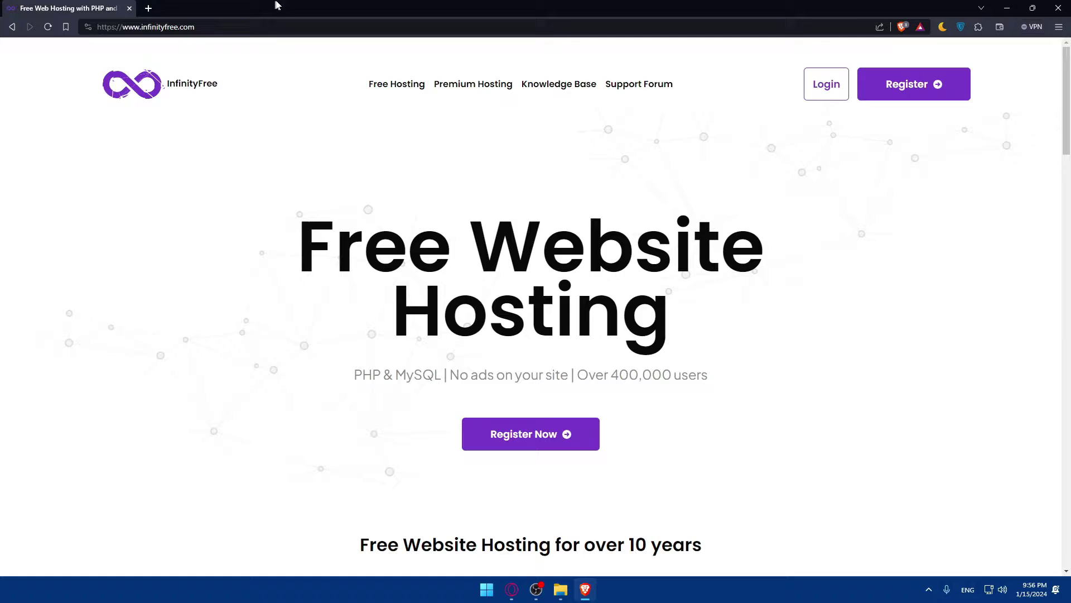
Load github.com in a new tab alongside the InfinityFree site
{"action": "left_click", "coordinate": [147, 8]}
{"action": "type", "text": "*"}
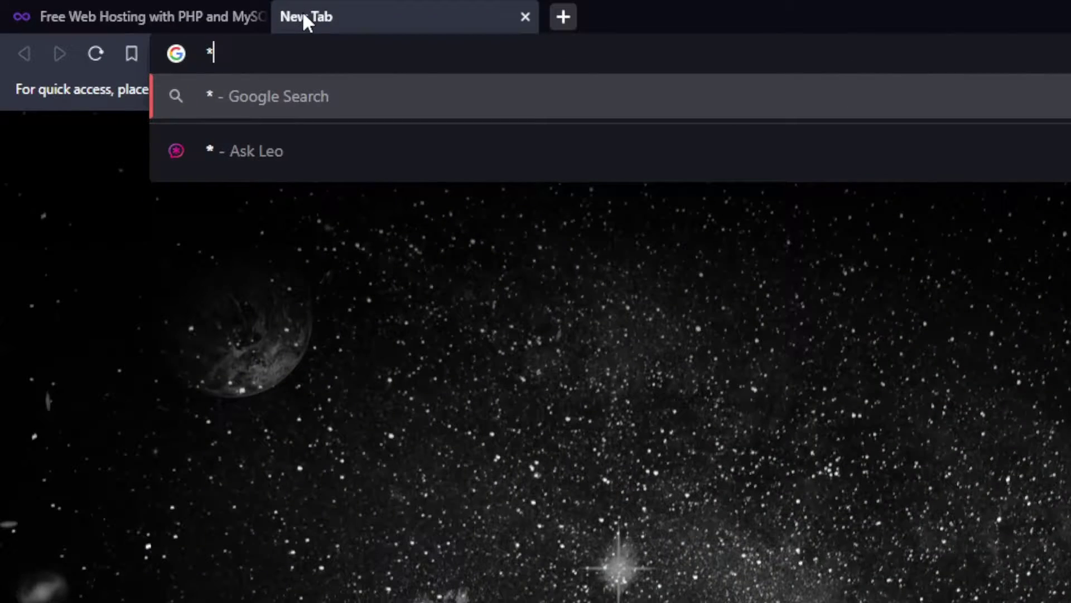
{"action": "key", "text": "BackSpace"}
{"action": "type", "text": "git"}
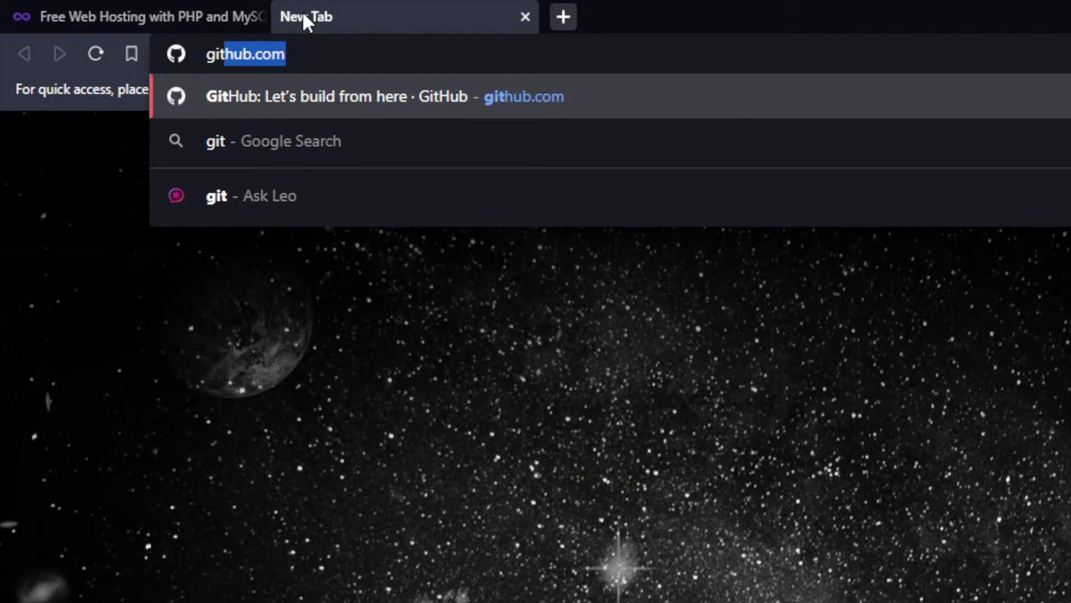
{"action": "type", "text": "hub.com"}
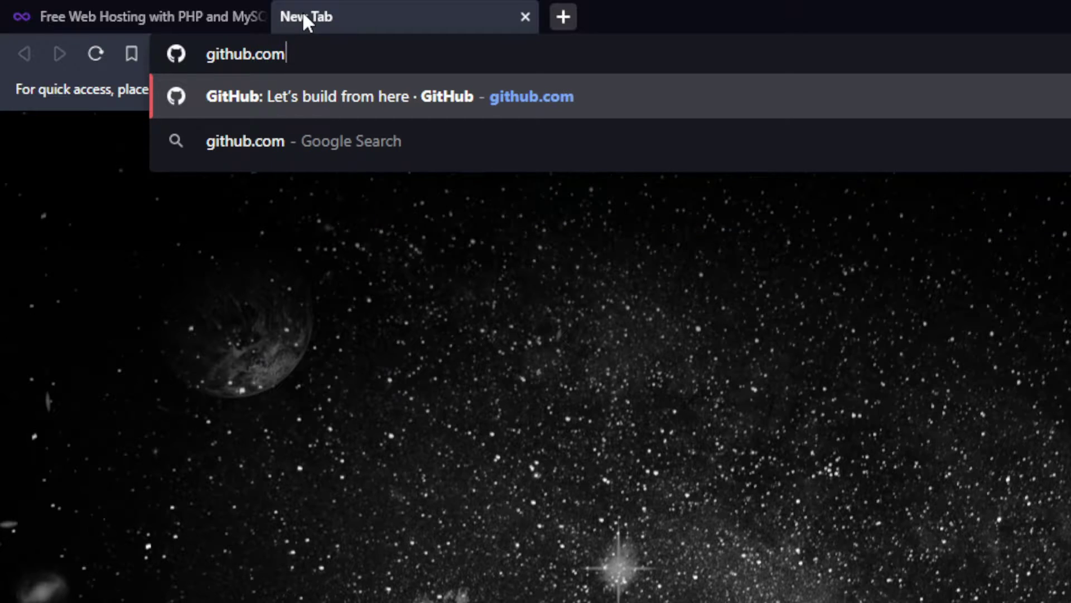
{"action": "key", "text": "Return"}
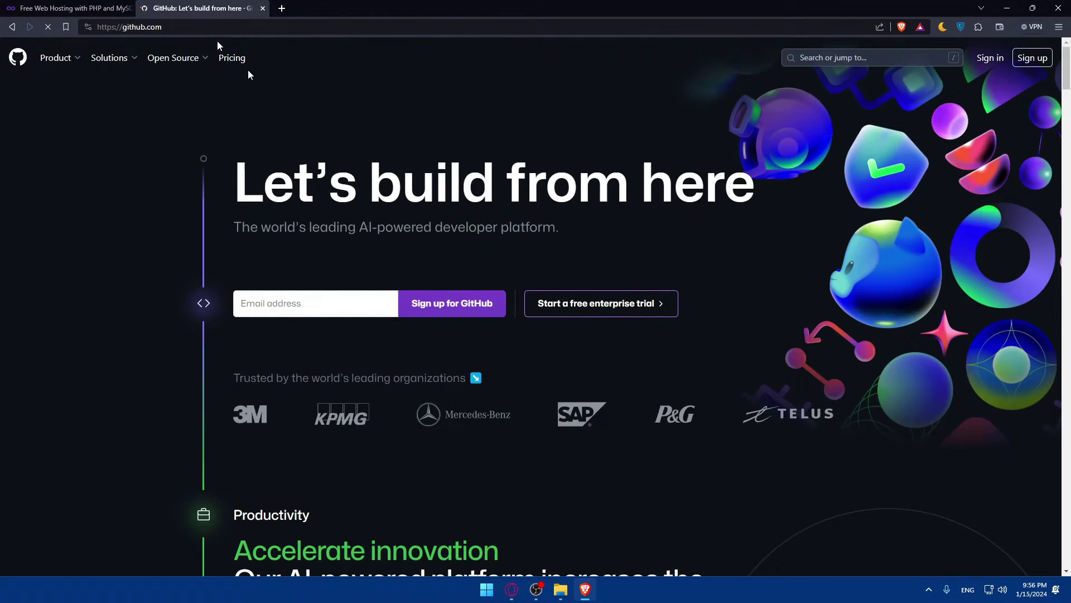
{"action": "key", "text": "ctrl+Tab"}
{"action": "key", "text": "ctrl+Tab"}
{"action": "key", "text": "ctrl+Tab"}
{"action": "key", "text": "ctrl+Tab"}
{"action": "key", "text": "ctrl+Tab"}
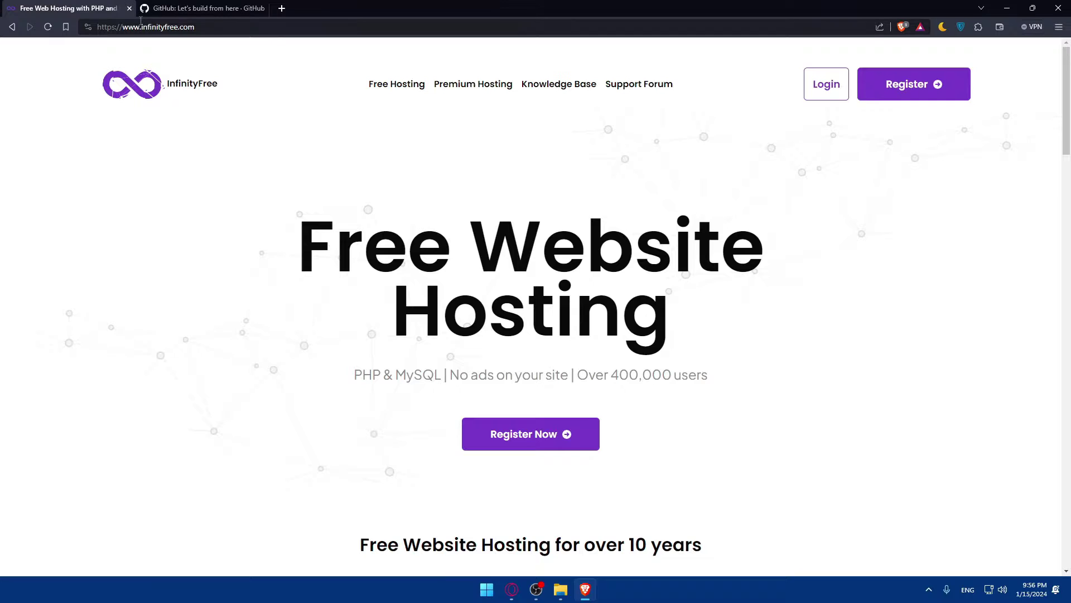
{"action": "left_click", "coordinate": [180, 8]}
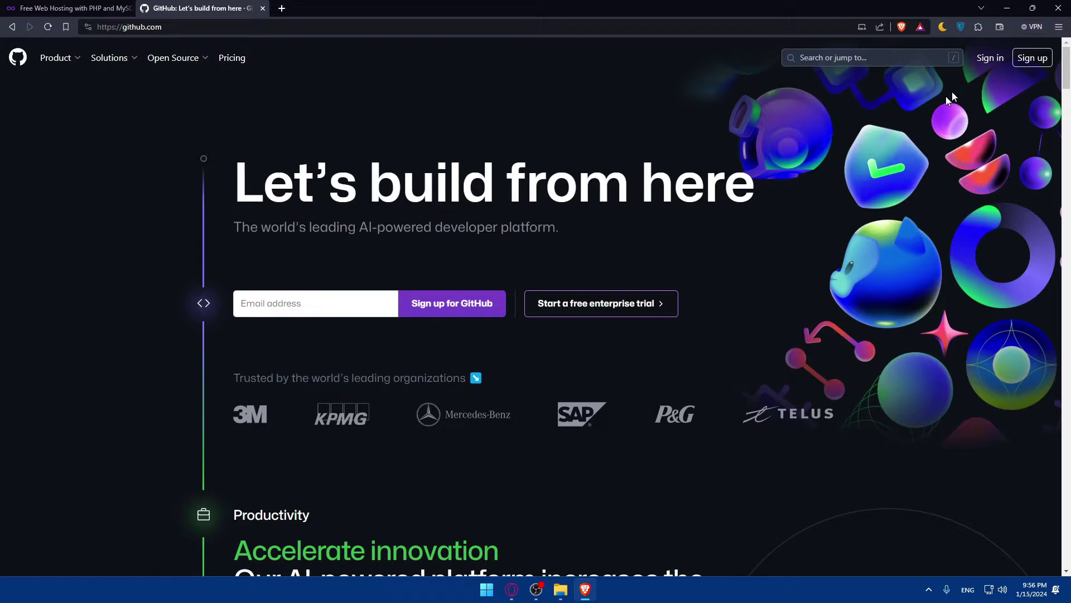
From GitHub's sign-in page, start account creation and submit the account's email
{"action": "left_click", "coordinate": [990, 58]}
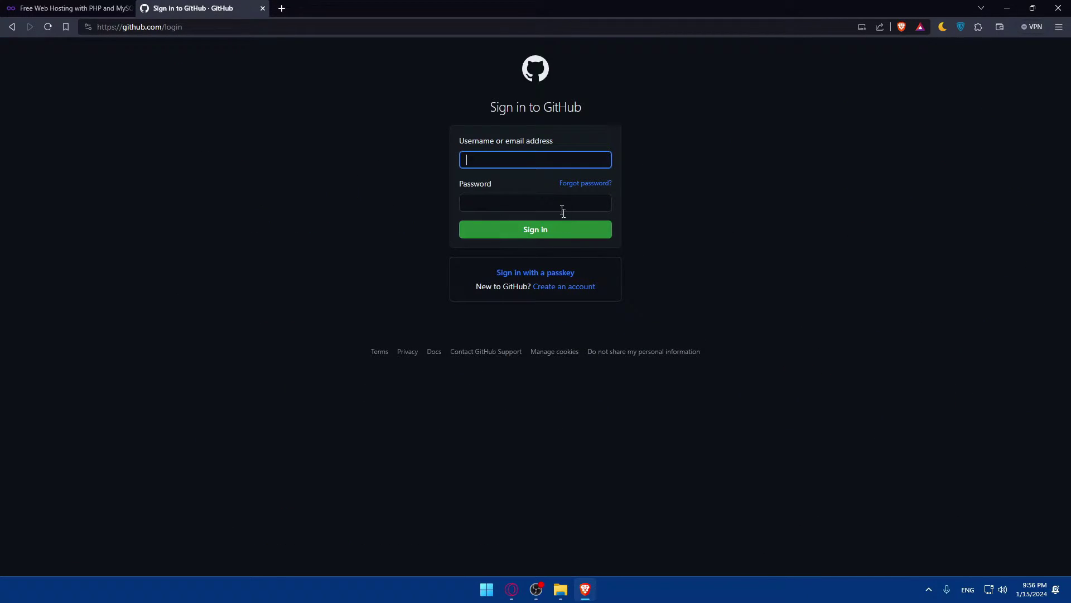
{"action": "left_click", "coordinate": [552, 287]}
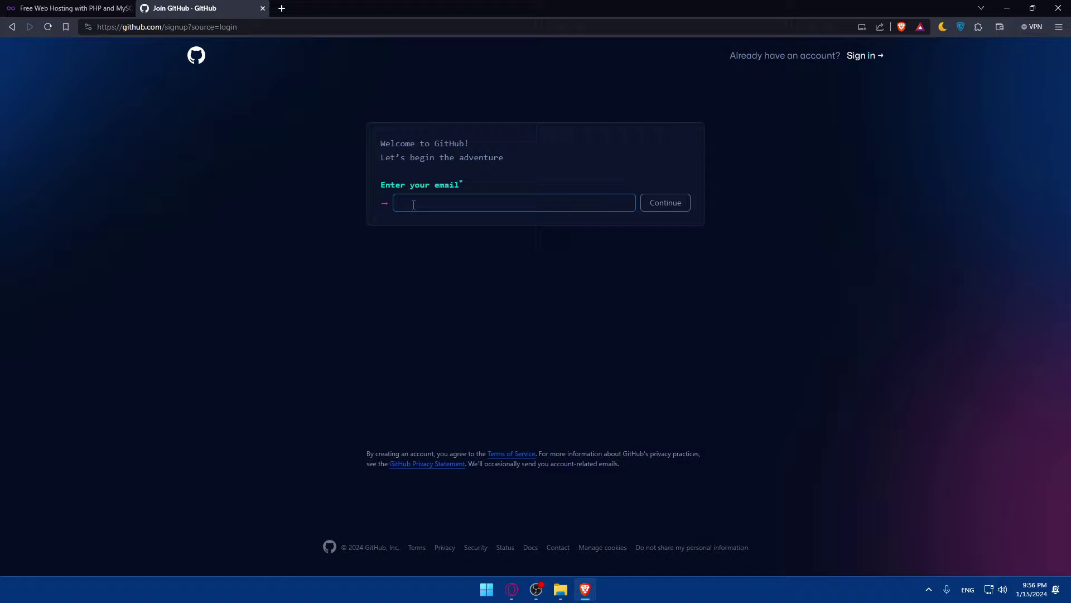
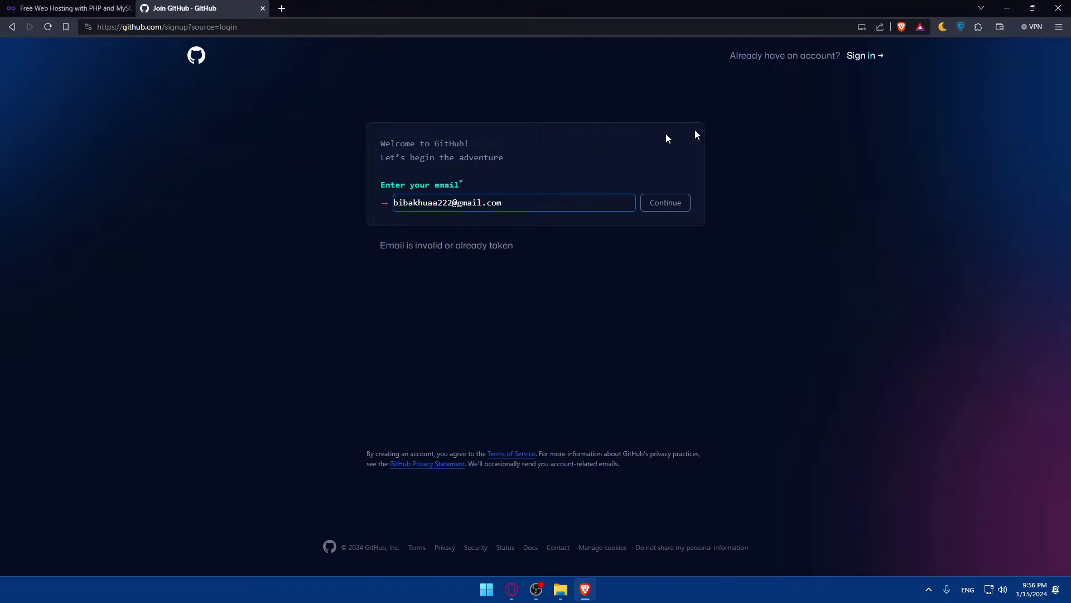
{"action": "left_click", "coordinate": [665, 208]}
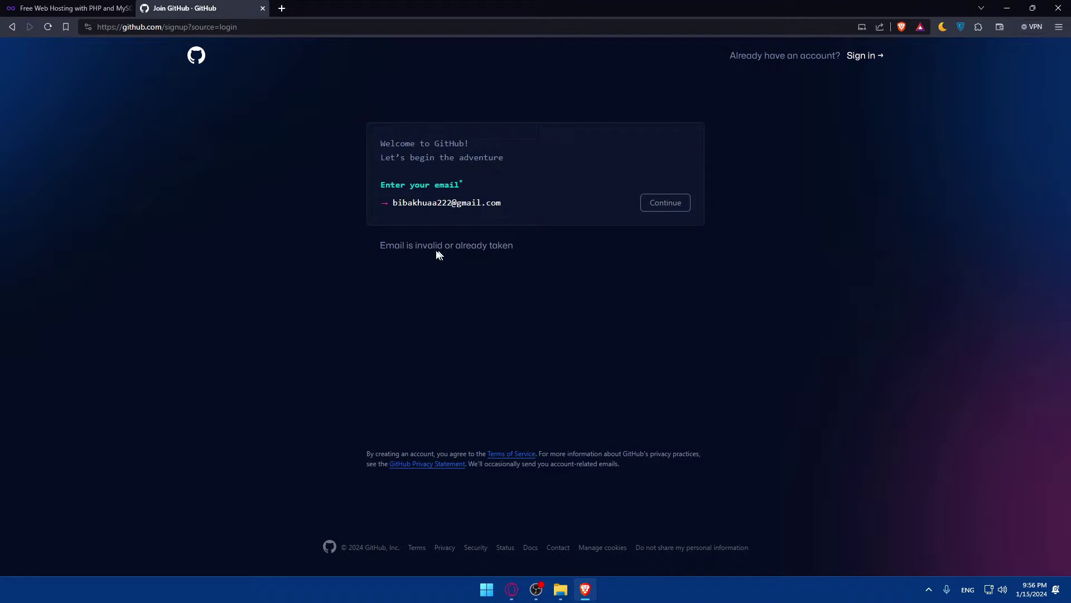
Return to sign-in and submit the username and password, which GitHub rejects
{"action": "left_click", "coordinate": [863, 58]}
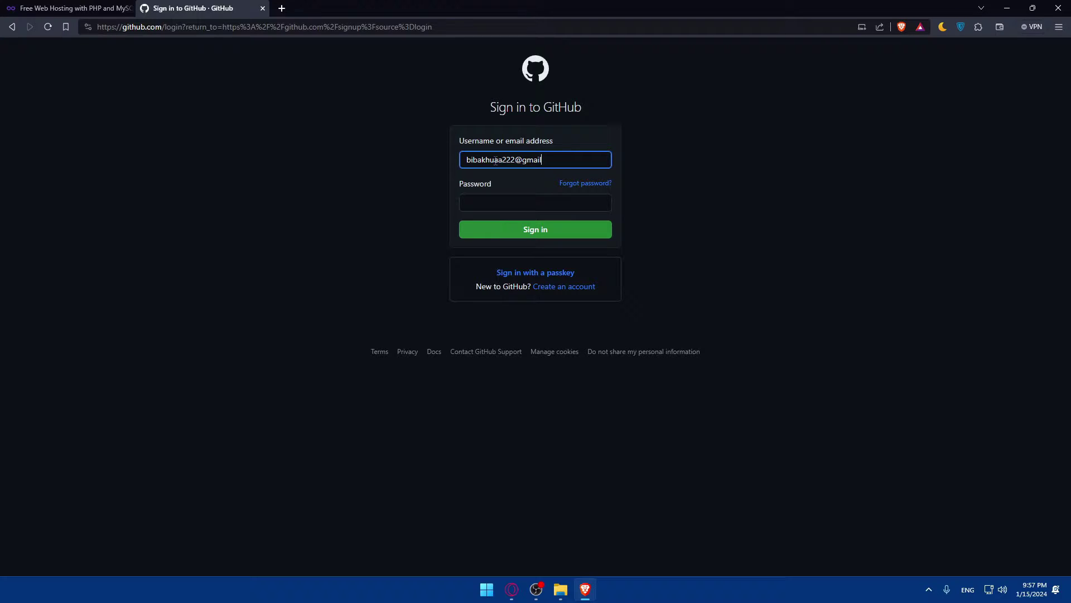
{"action": "left_click", "coordinate": [484, 203]}
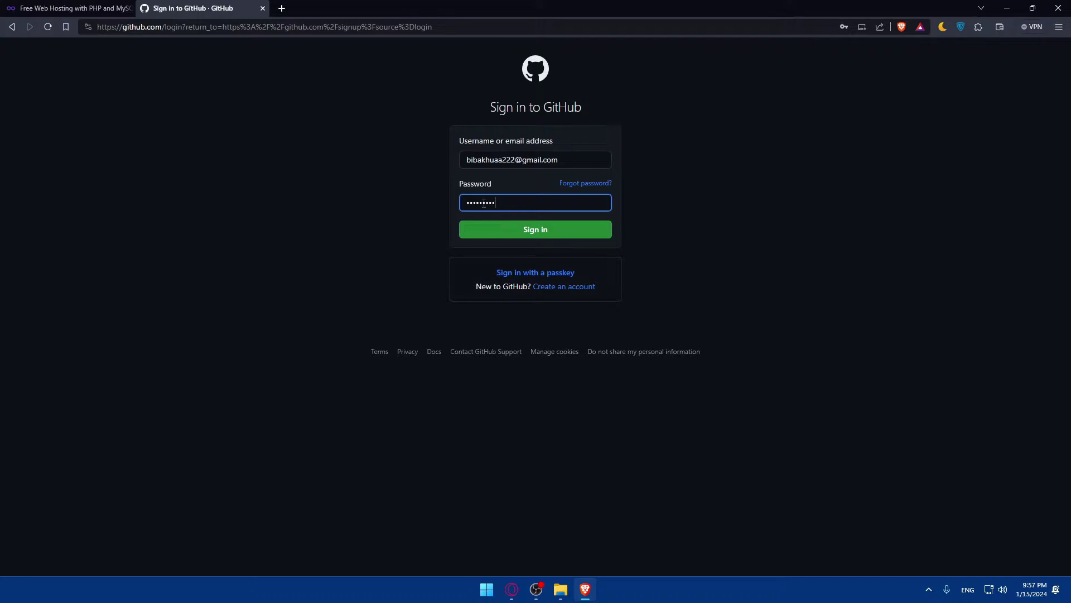
{"action": "left_click", "coordinate": [504, 235]}
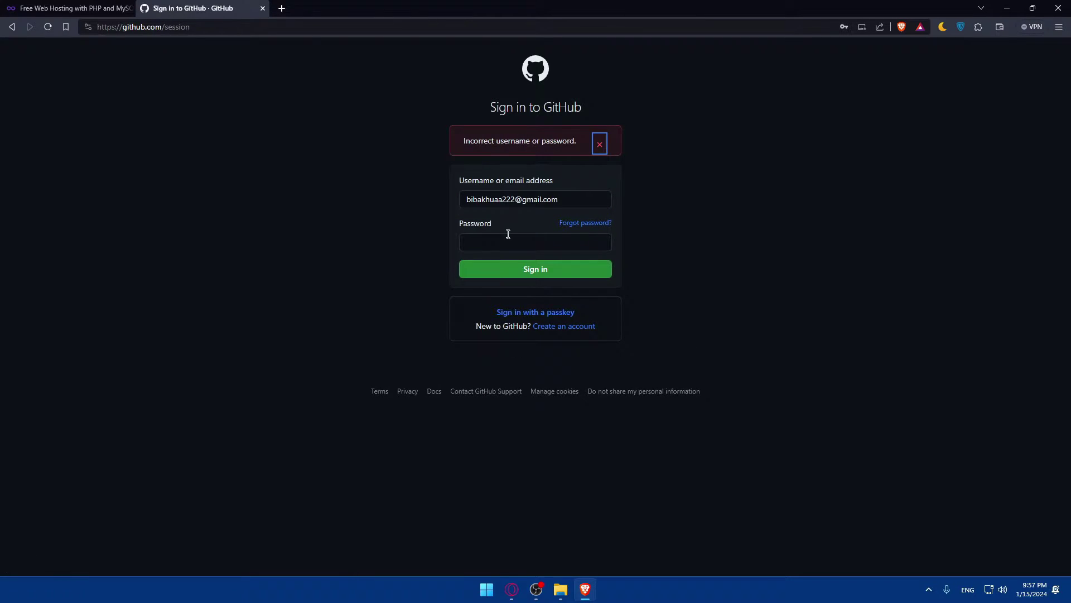
Fill the saved account email, solve the car-rotation puzzle, and send the reset email
{"action": "left_click", "coordinate": [574, 224]}
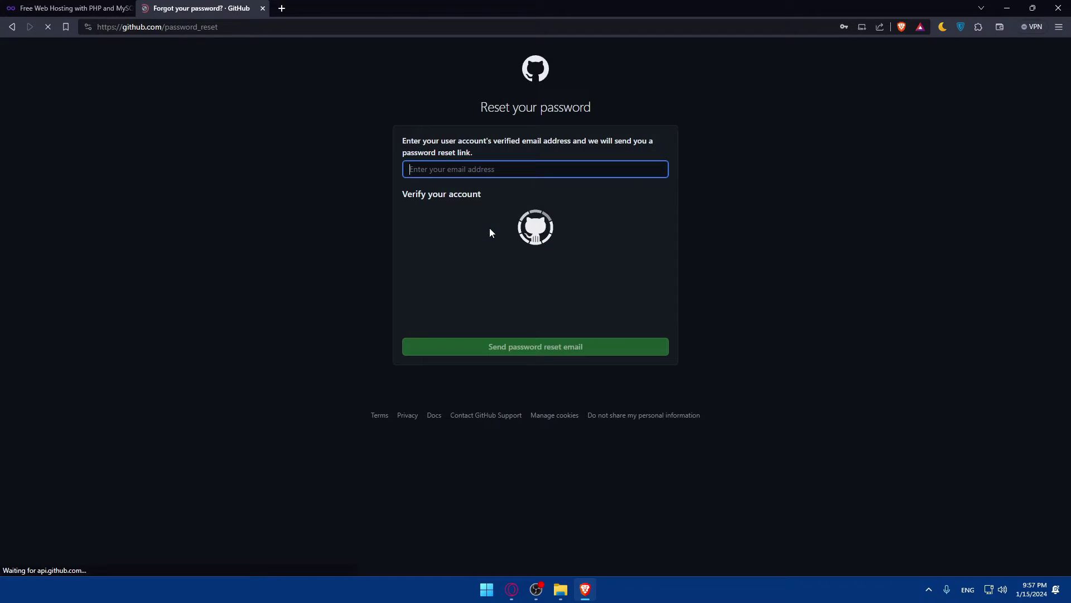
{"action": "left_click", "coordinate": [480, 171]}
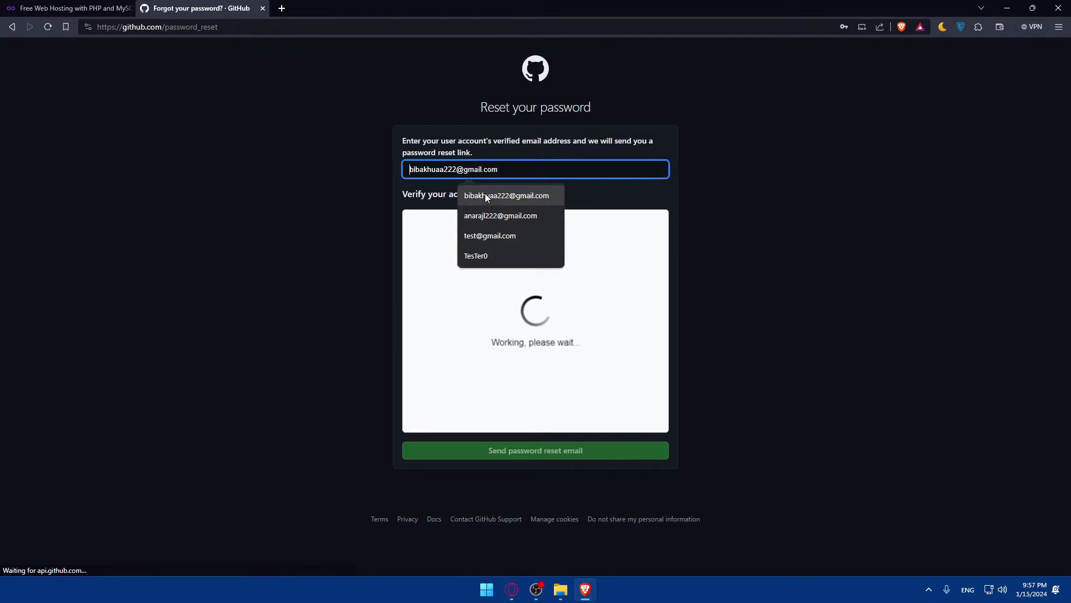
{"action": "left_click", "coordinate": [486, 196]}
{"action": "left_click", "coordinate": [529, 327]}
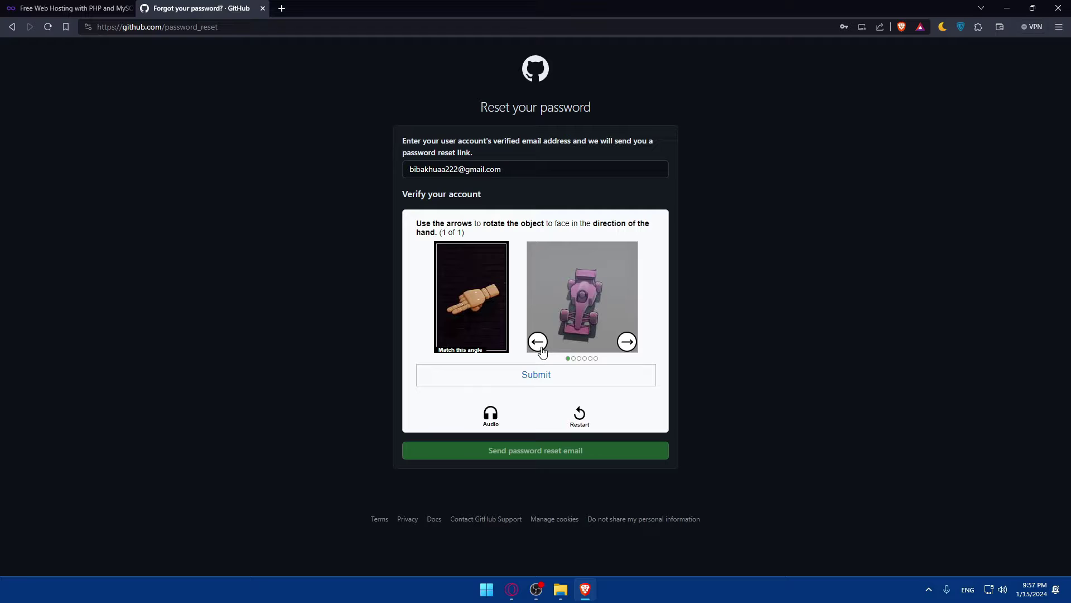
{"action": "left_click", "coordinate": [539, 345]}
{"action": "left_click", "coordinate": [539, 375]}
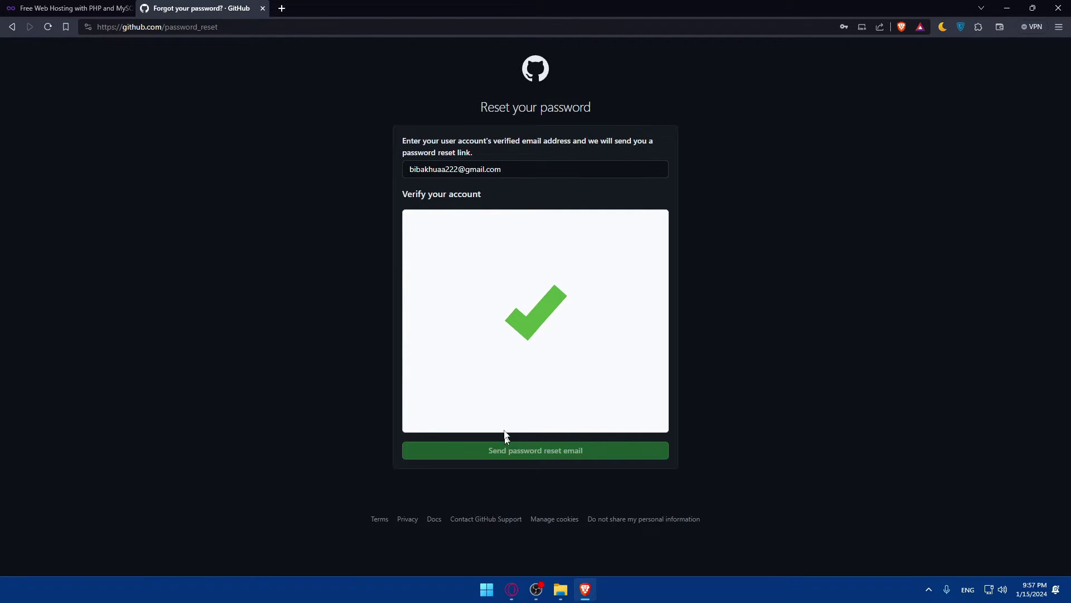
{"action": "left_click", "coordinate": [549, 453]}
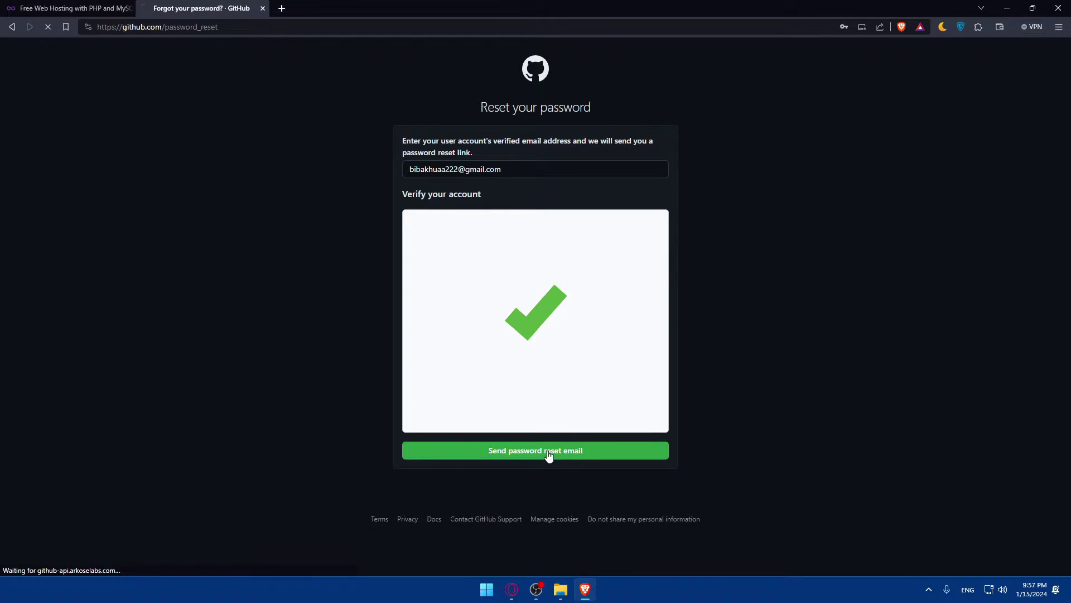
Load Gmail in a new tab and return GitHub to its sign-in page
{"action": "left_click", "coordinate": [282, 7]}
{"action": "type", "text": "gmail.com"}
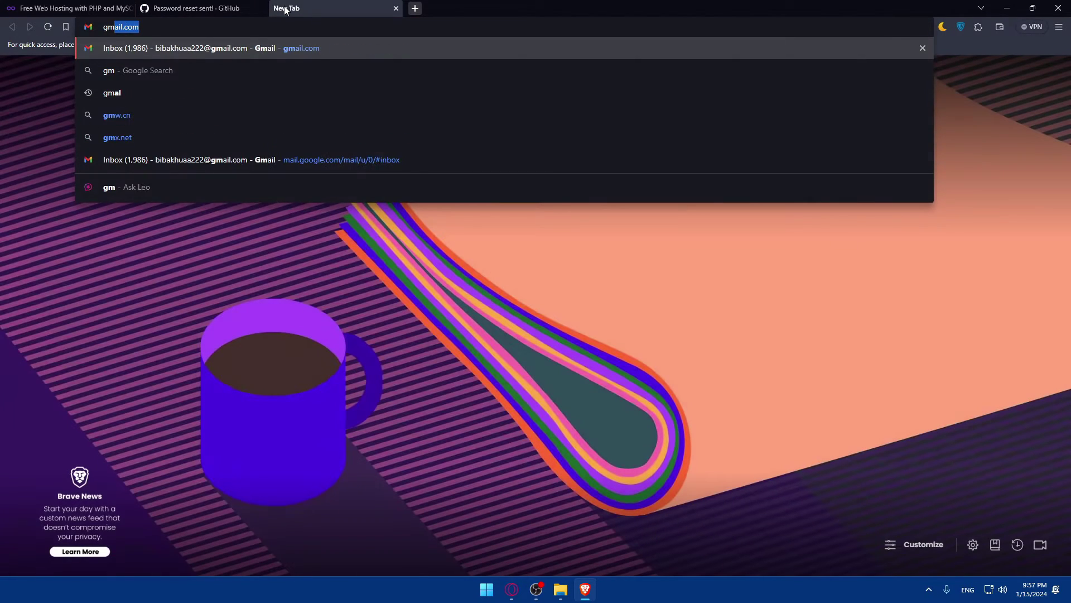
{"action": "key", "text": "Return"}
{"action": "left_click", "coordinate": [230, 9]}
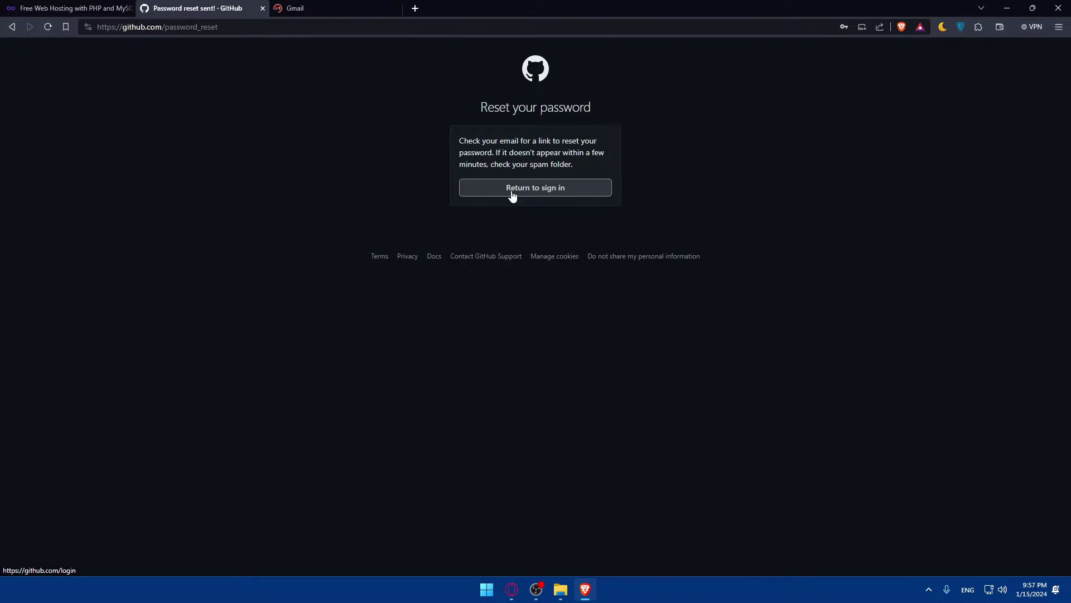
{"action": "left_click", "coordinate": [512, 190]}
Follow the reset link in GitHub's email and enter the new password twice
{"action": "left_click", "coordinate": [329, 8]}
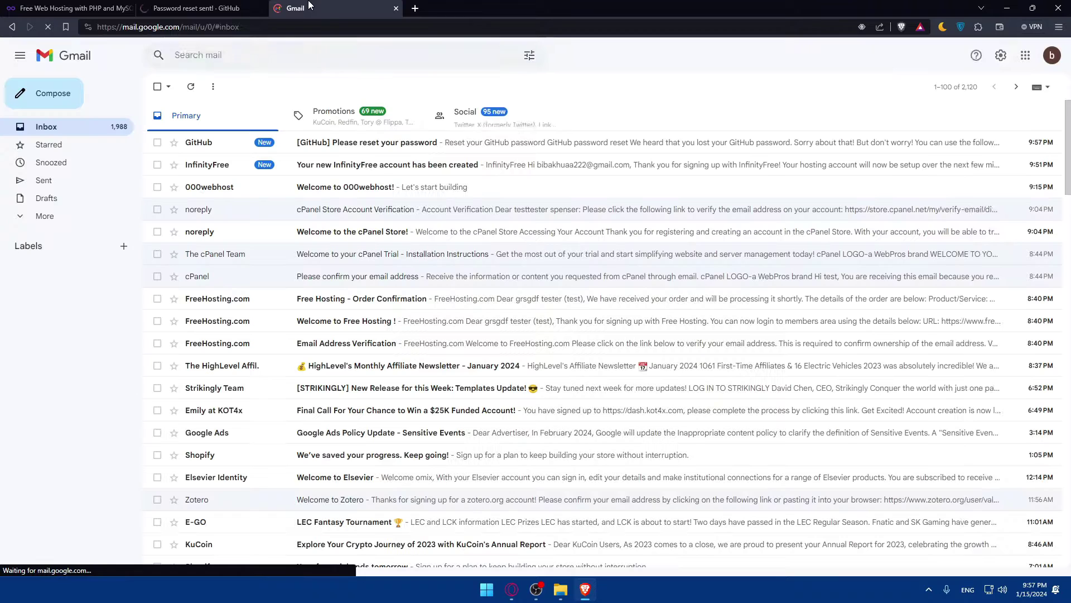
{"action": "left_click", "coordinate": [298, 143]}
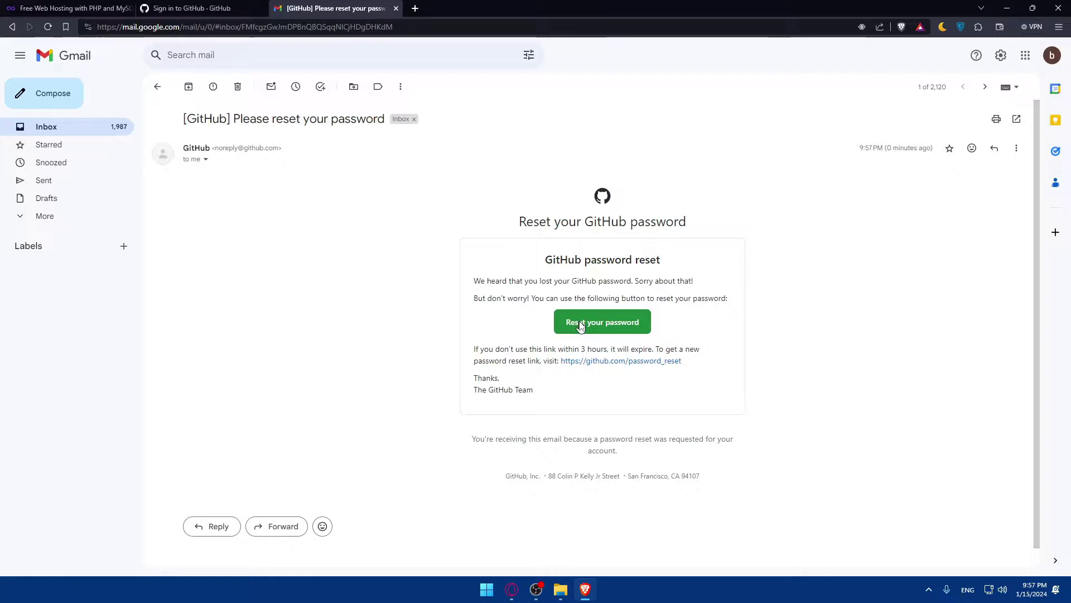
{"action": "left_click", "coordinate": [580, 320]}
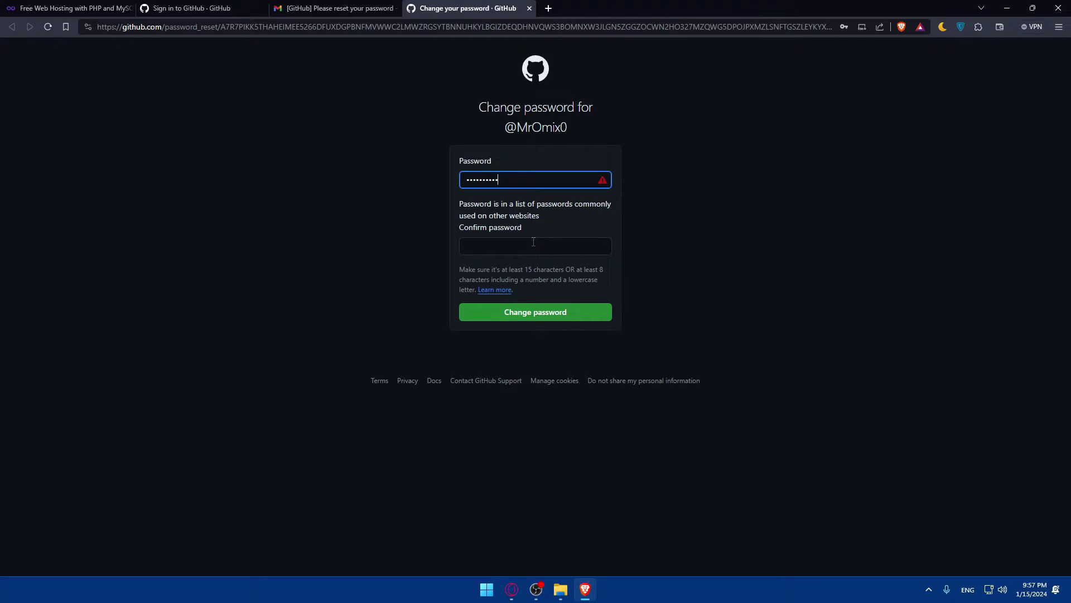
{"action": "left_click", "coordinate": [522, 230]}
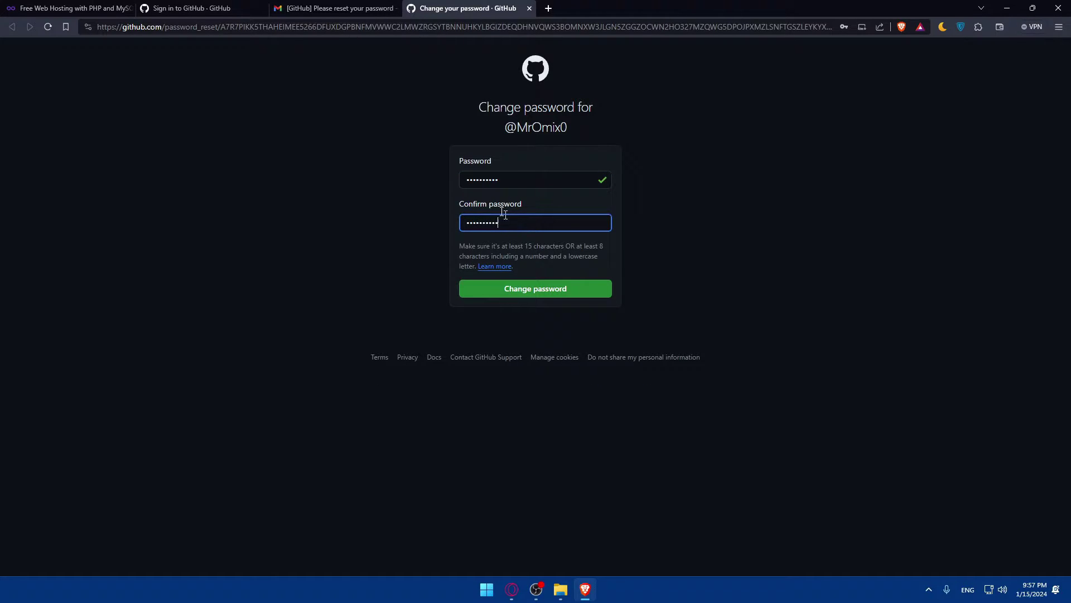
{"action": "left_click", "coordinate": [218, 9]}
{"action": "left_click", "coordinate": [281, 7]}
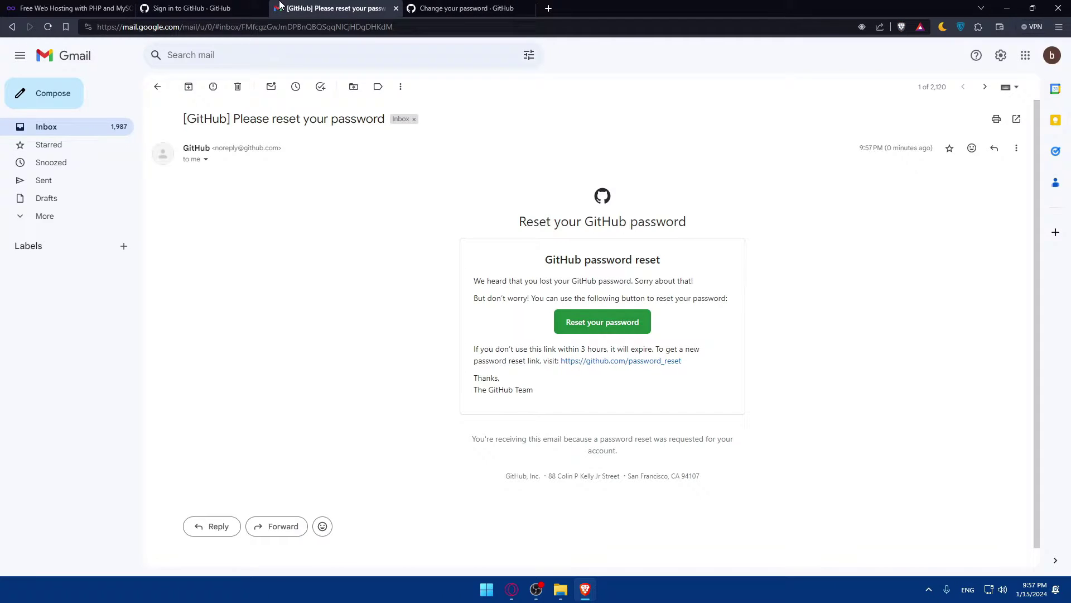
Sign in to GitHub with the saved email and the new password
{"action": "left_click", "coordinate": [195, 8]}
{"action": "left_click", "coordinate": [547, 185]}
{"action": "left_click", "coordinate": [522, 201]}
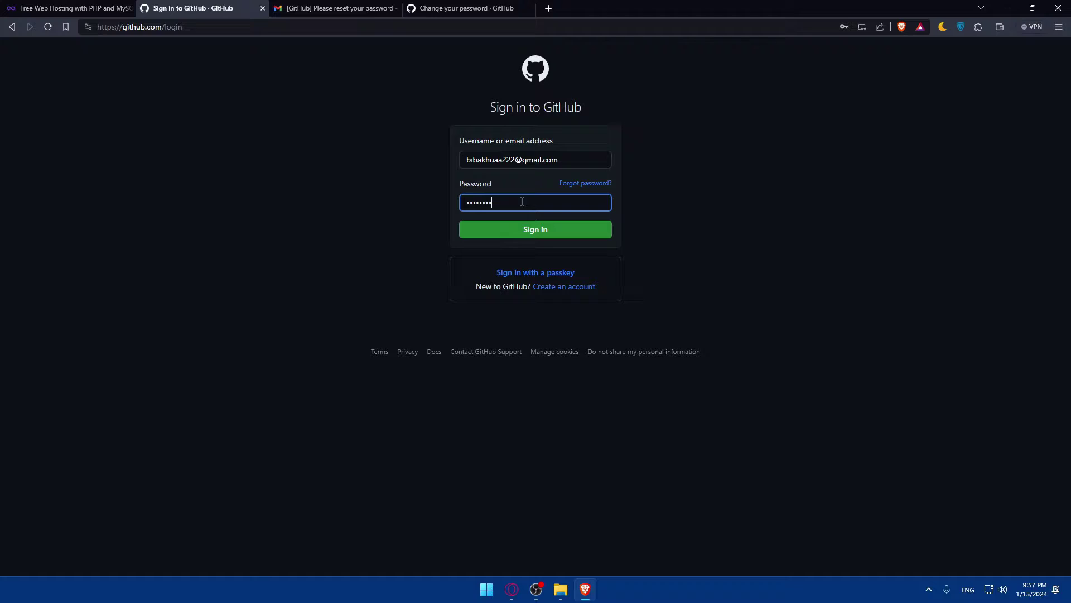
{"action": "type", "text": "*"}
{"action": "left_click", "coordinate": [522, 229]}
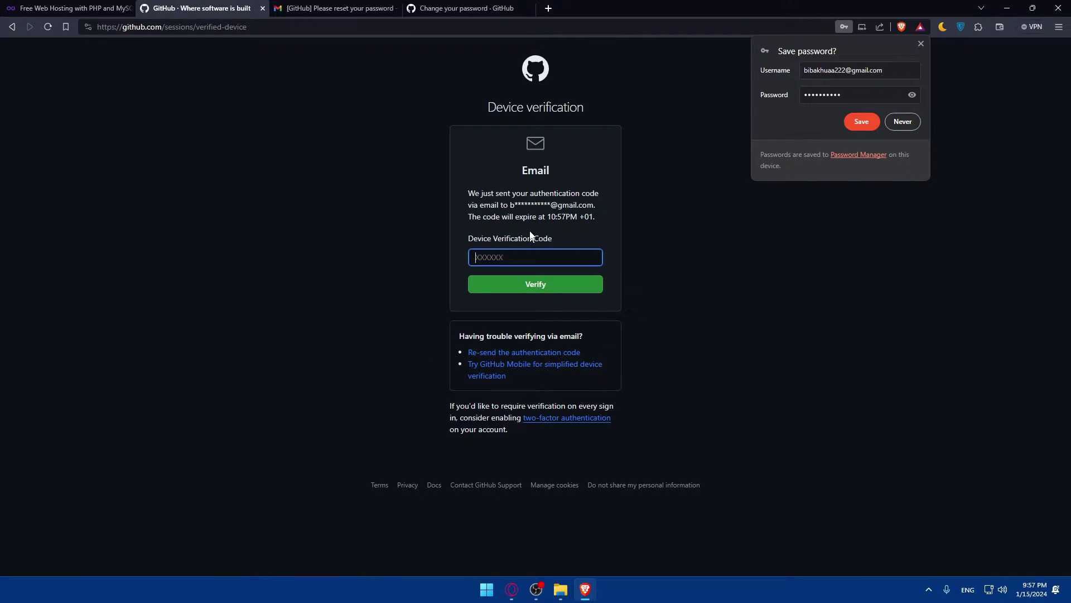
Close the password change tab and enter the emailed device verification code
{"action": "left_click", "coordinate": [463, 8]}
{"action": "left_click", "coordinate": [529, 8]}
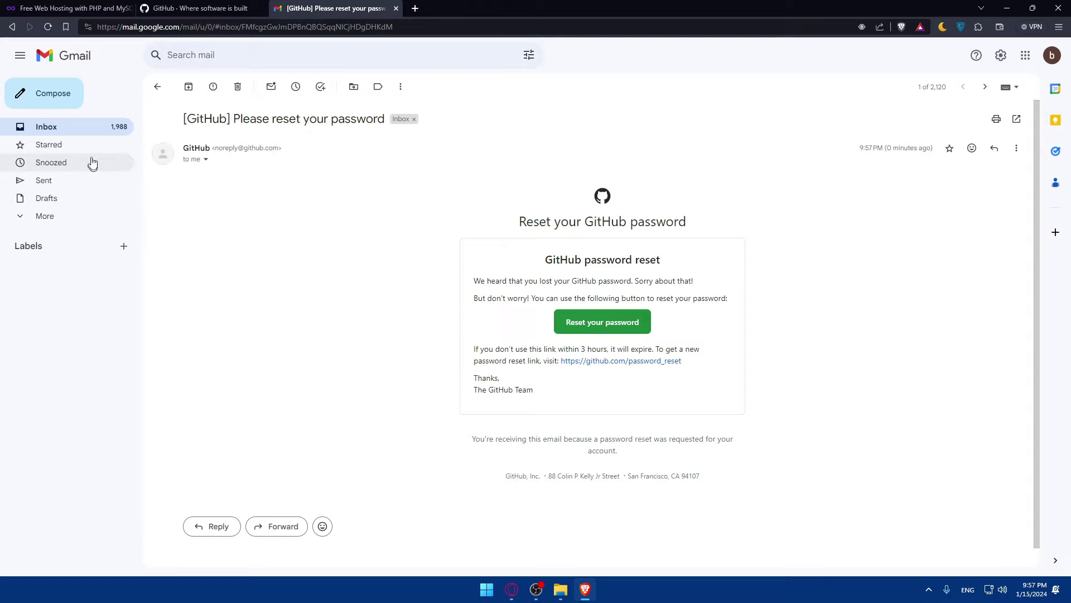
{"action": "left_click", "coordinate": [73, 130]}
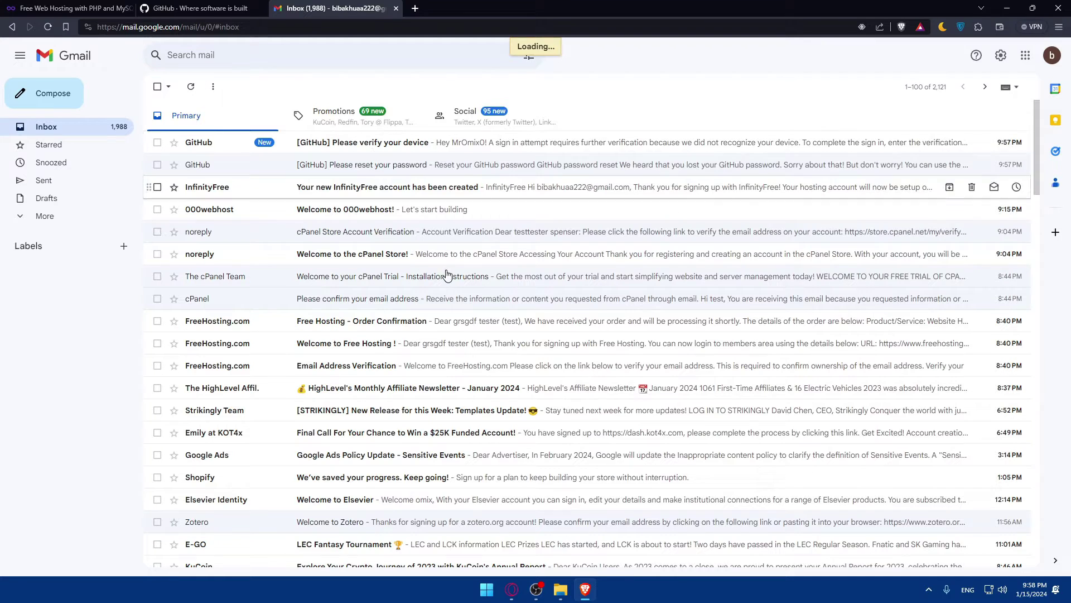
{"action": "double_click", "coordinate": [252, 230]}
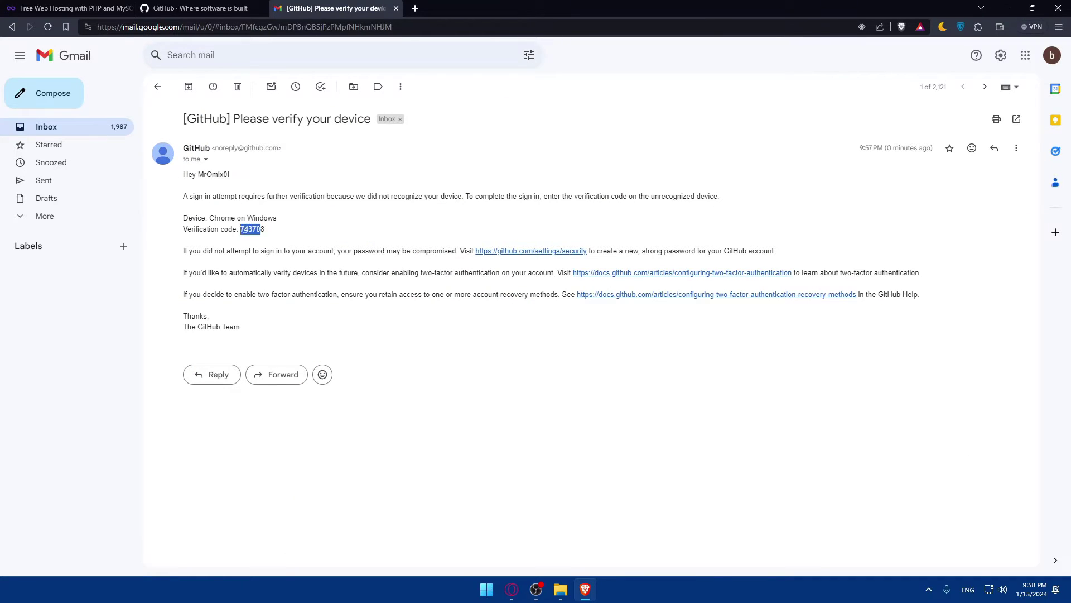
{"action": "left_click", "coordinate": [195, 8]}
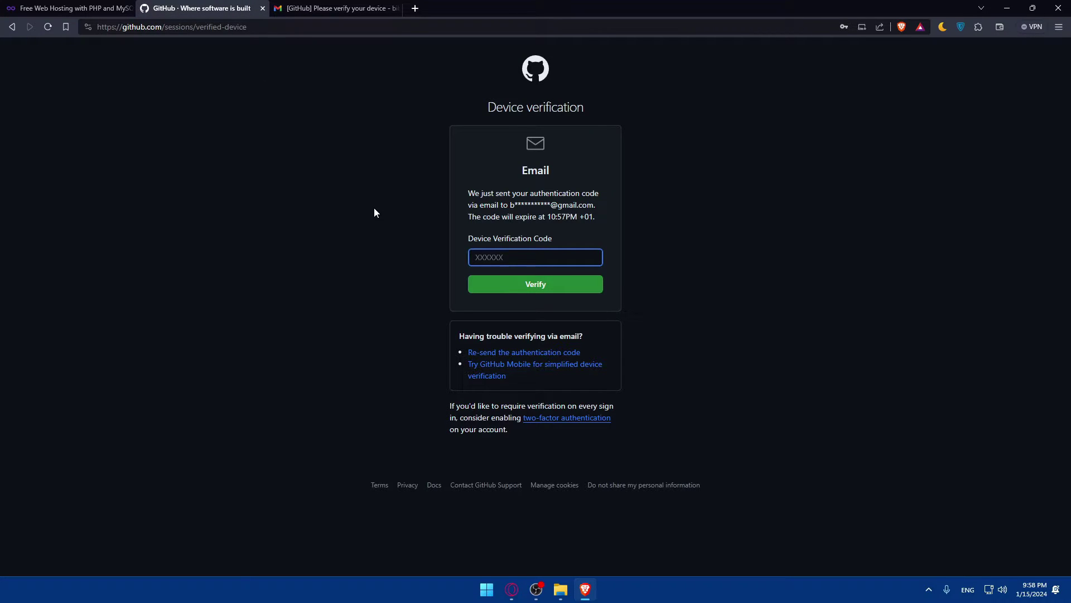
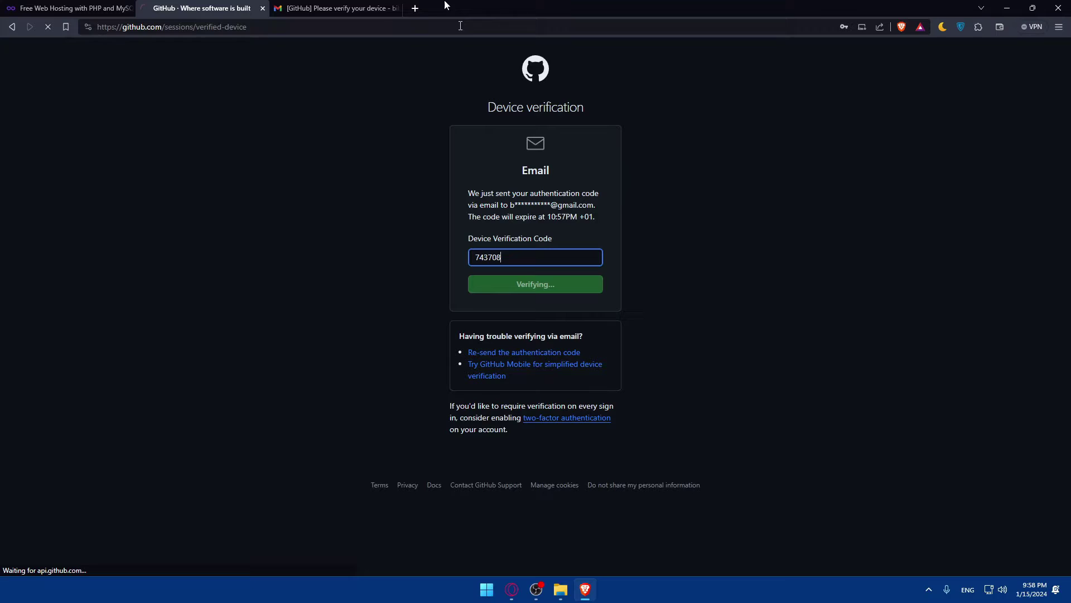
{"action": "left_click", "coordinate": [340, 8]}
Close the Gmail tab and return to the InfinityFree homepage
{"action": "left_click", "coordinate": [237, 11]}
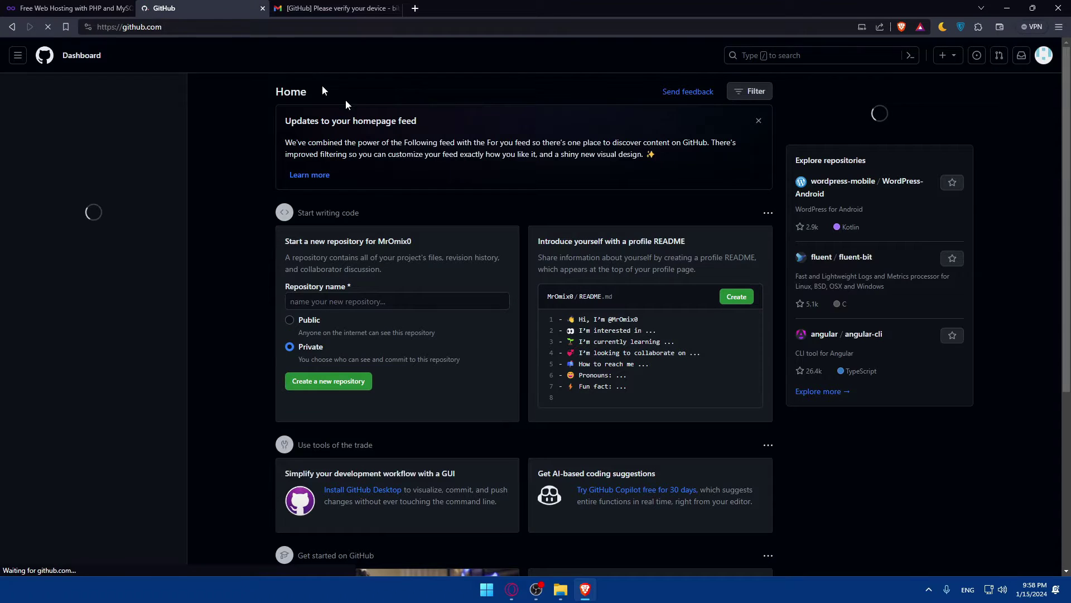
{"action": "left_click", "coordinate": [352, 9]}
{"action": "left_click", "coordinate": [396, 8]}
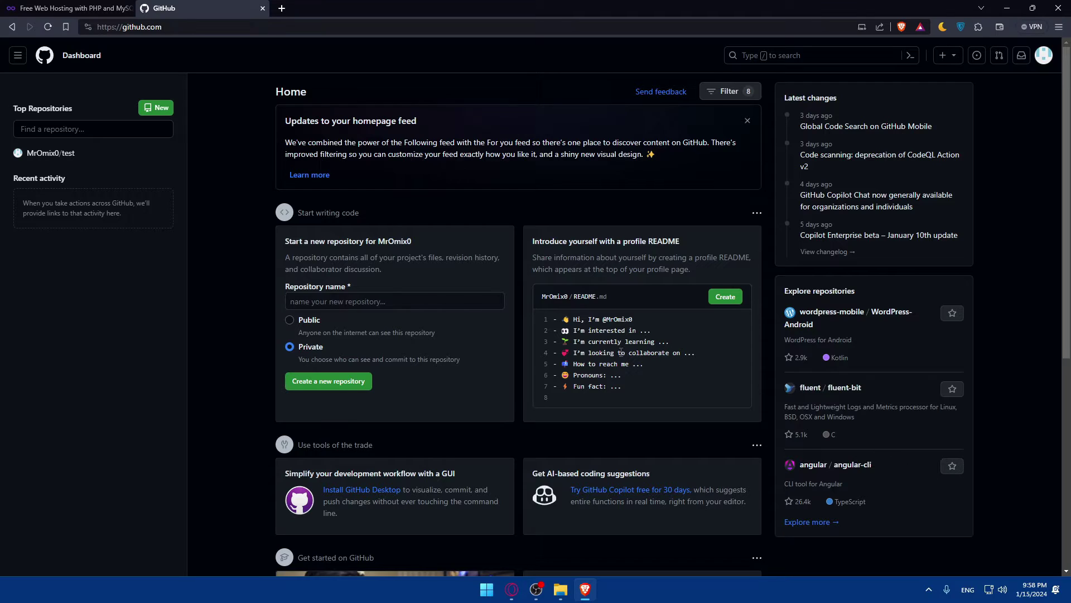
{"action": "left_click", "coordinate": [55, 6]}
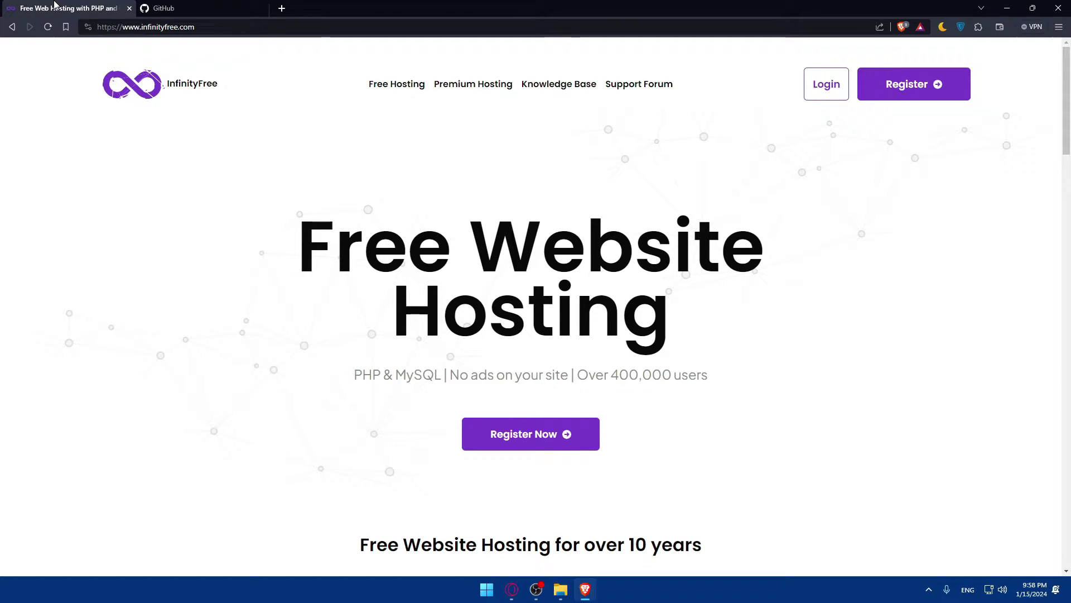
Log in to InfinityFree and open the hosting account's VistaPanel control panel
{"action": "left_click", "coordinate": [828, 86]}
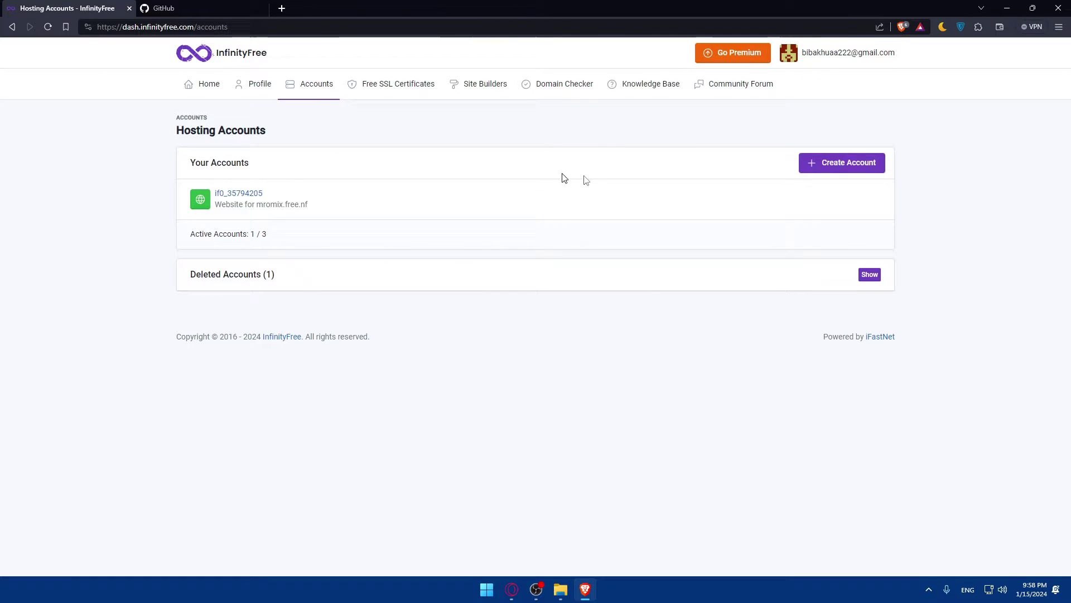
{"action": "left_click", "coordinate": [257, 201]}
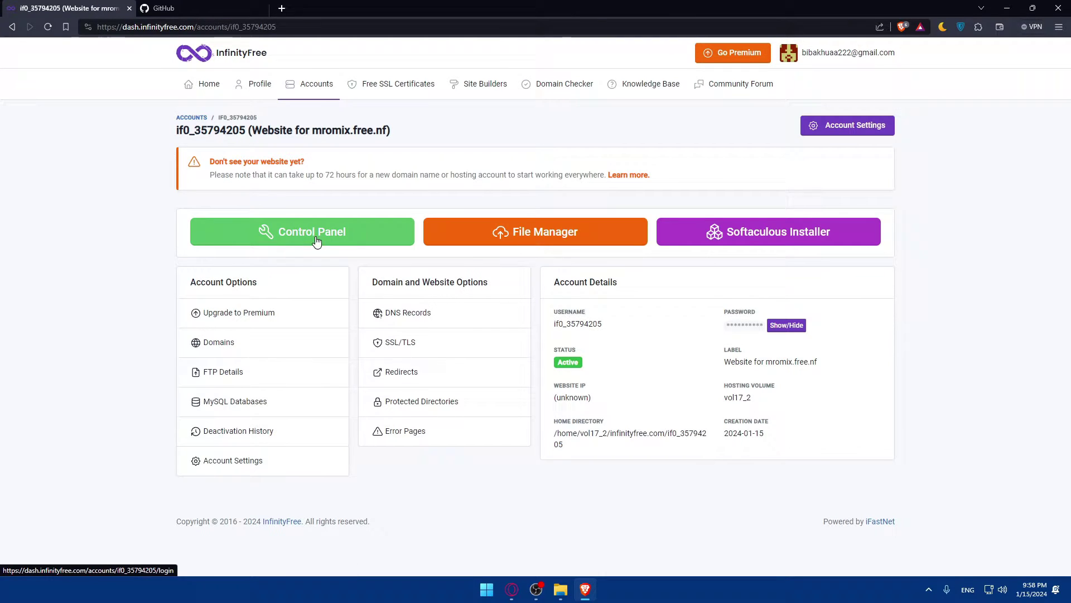
{"action": "left_click", "coordinate": [316, 240]}
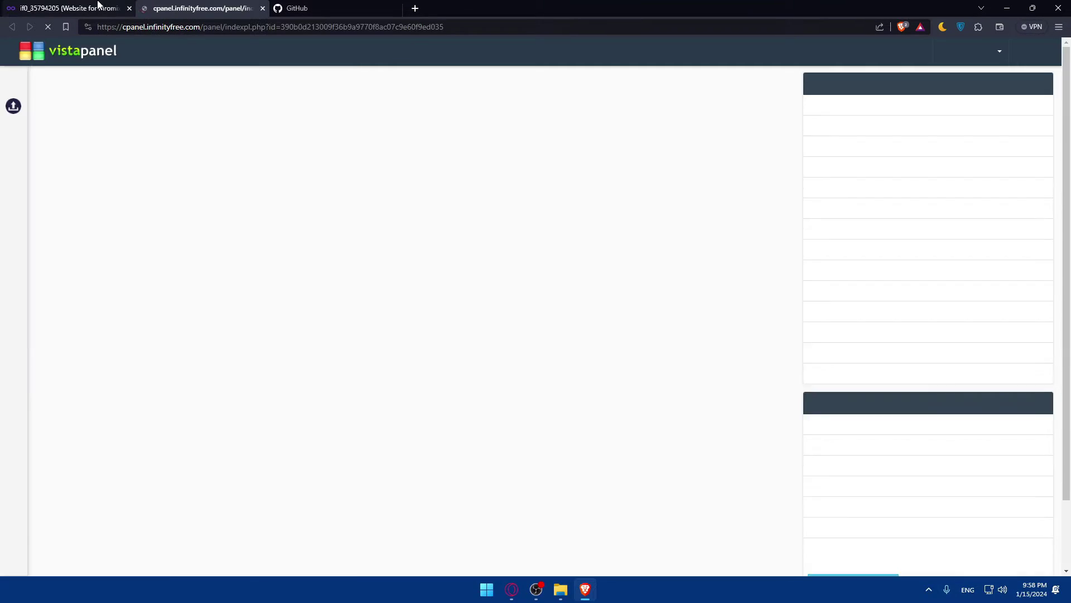
{"action": "left_click", "coordinate": [95, 7]}
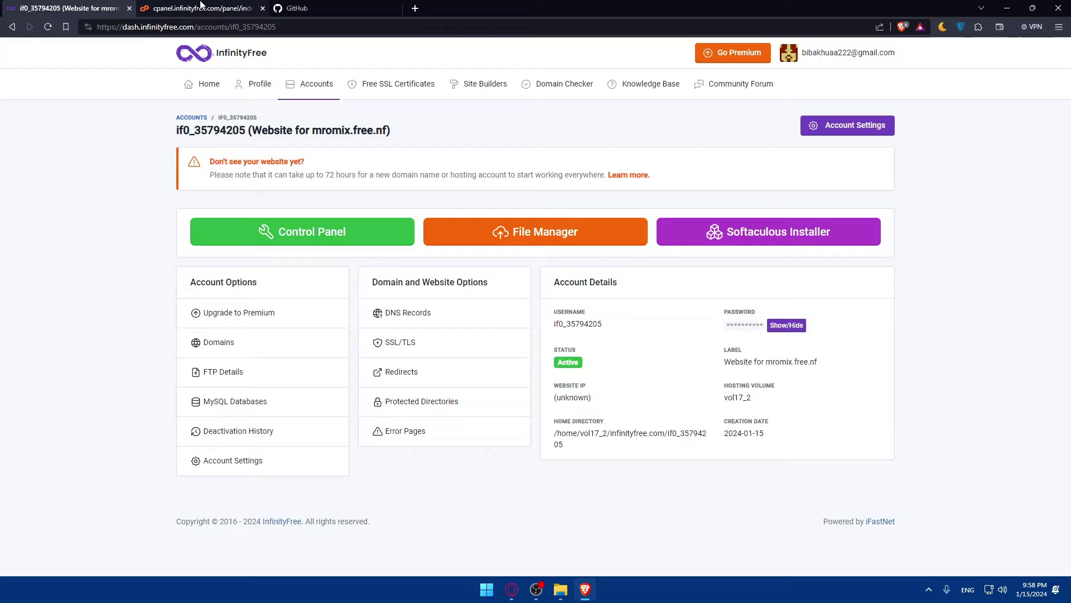
{"action": "left_click", "coordinate": [200, 7]}
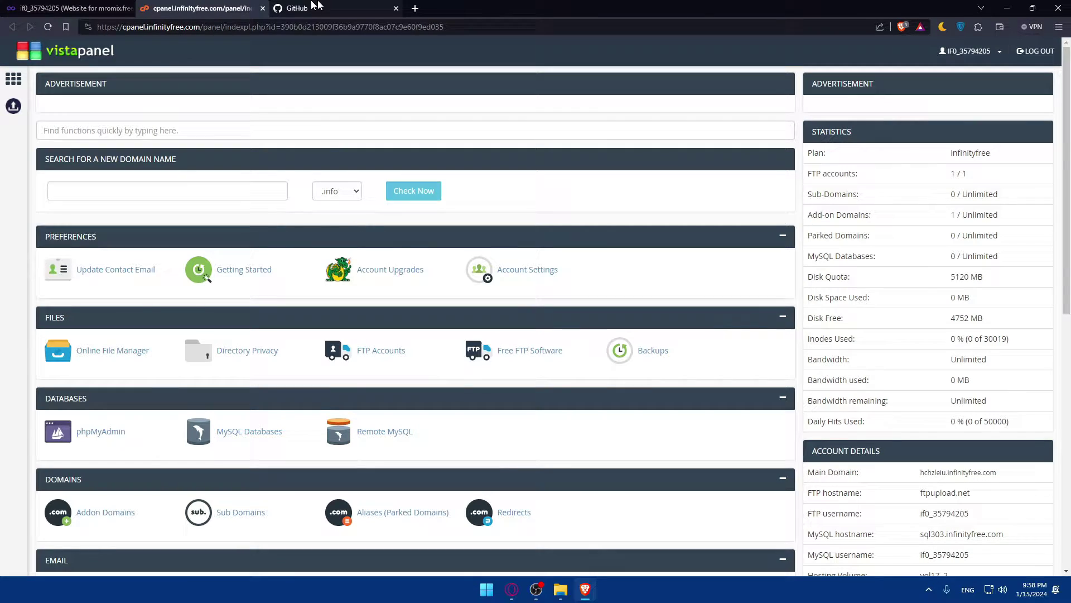
{"action": "left_click", "coordinate": [328, 8]}
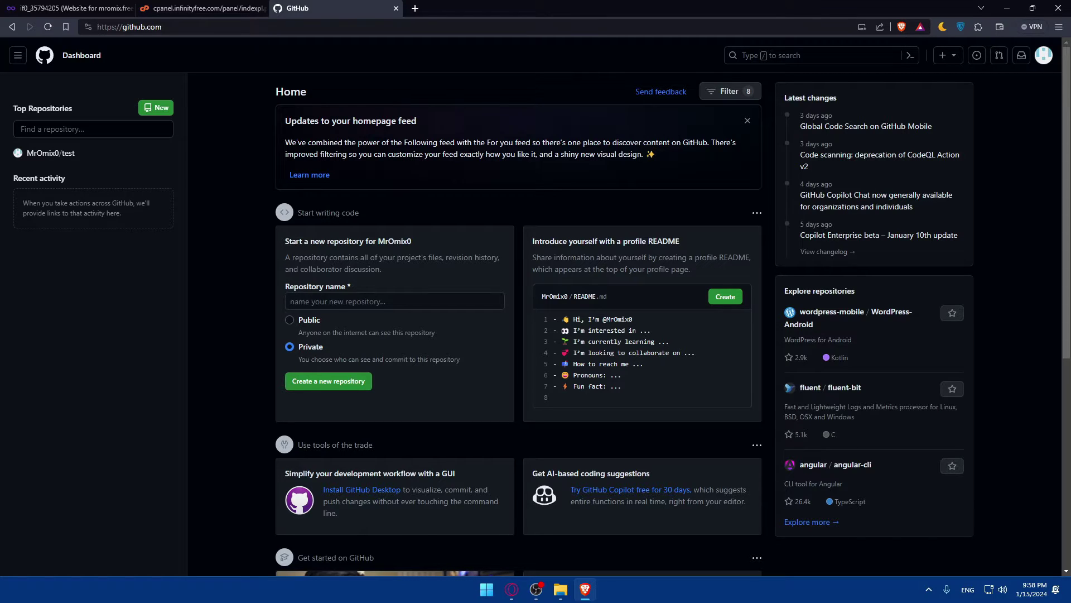
Keep visibility Private, name the repository test0, and create it
{"action": "left_click", "coordinate": [296, 320]}
{"action": "key", "text": "Down"}
{"action": "key", "text": "shift+Tab"}
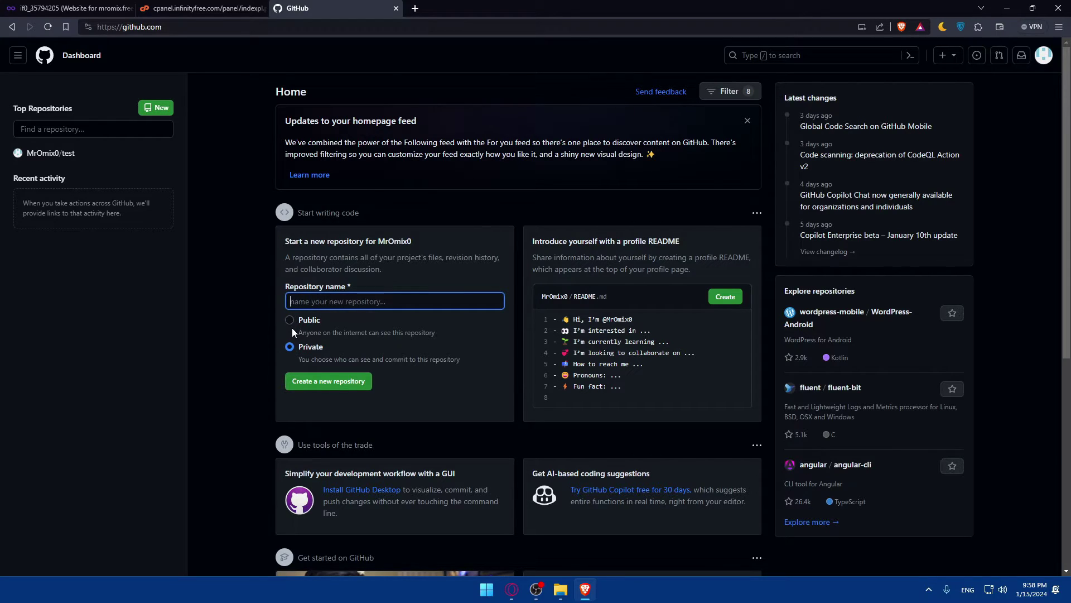
{"action": "type", "text": "te"}
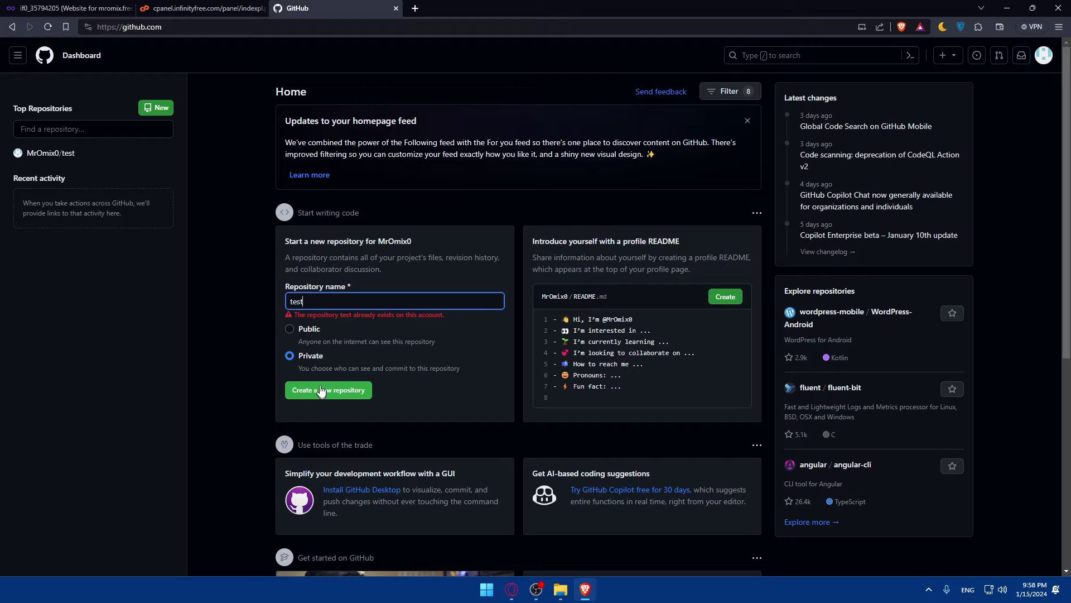
{"action": "type", "text": "st"}
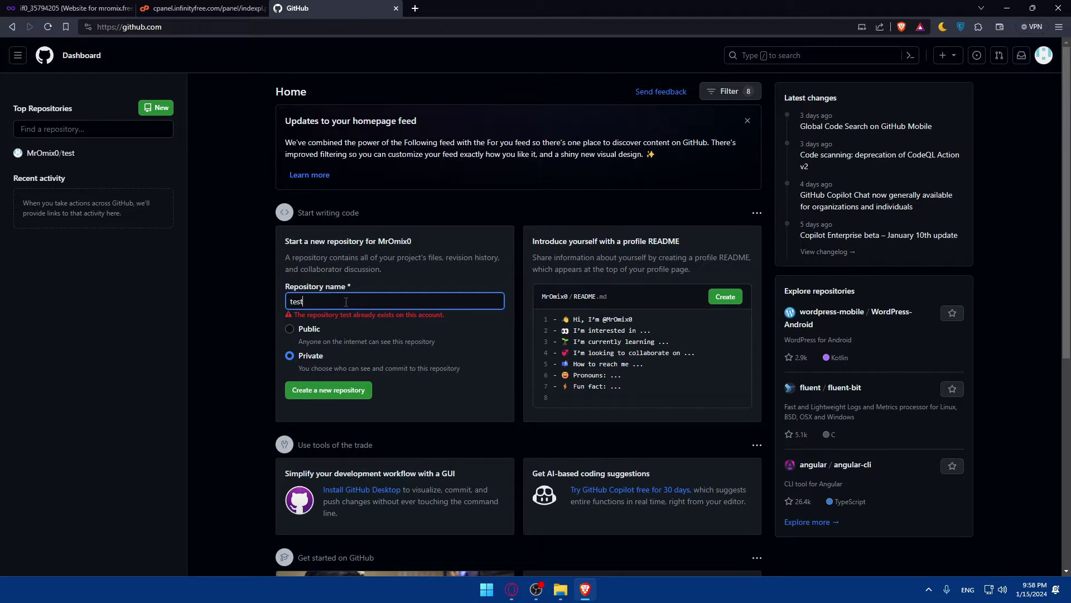
{"action": "type", "text": "0"}
{"action": "left_click", "coordinate": [329, 390]}
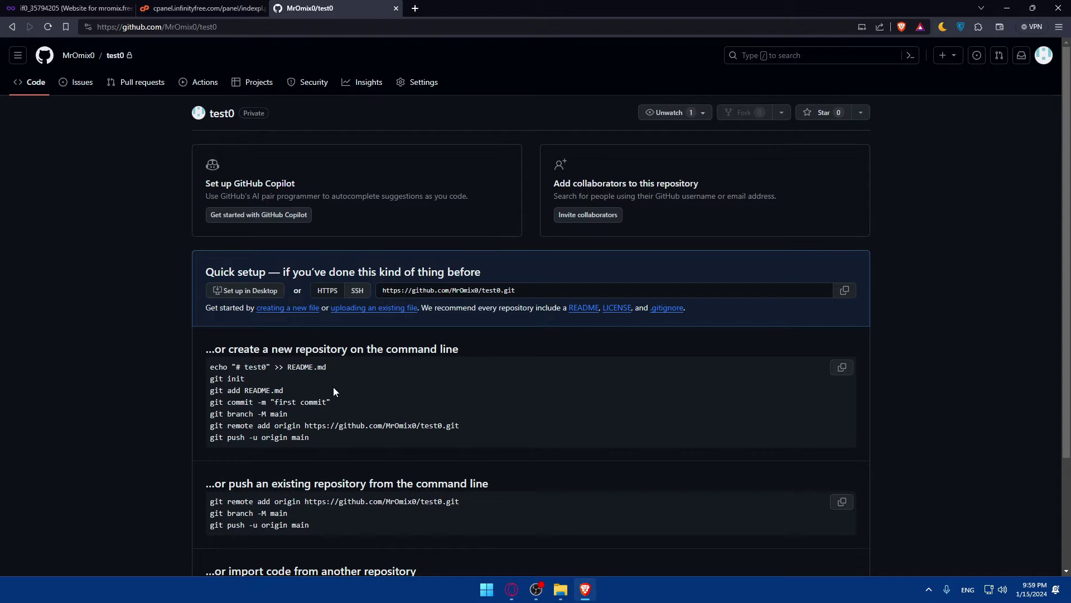
{"action": "scroll", "coordinate": [349, 384], "scroll_direction": "down", "scroll_amount": 3}
{"action": "scroll", "coordinate": [347, 364], "scroll_direction": "up", "scroll_amount": 3}
{"action": "scroll", "coordinate": [247, 447], "scroll_direction": "down", "scroll_amount": 3}
{"action": "scroll", "coordinate": [285, 455], "scroll_direction": "up", "scroll_amount": 2}
{"action": "scroll", "coordinate": [286, 455], "scroll_direction": "up", "scroll_amount": 1}
Search 'file' in vistapanel and launch the Online File Manager
{"action": "left_click", "coordinate": [69, 7]}
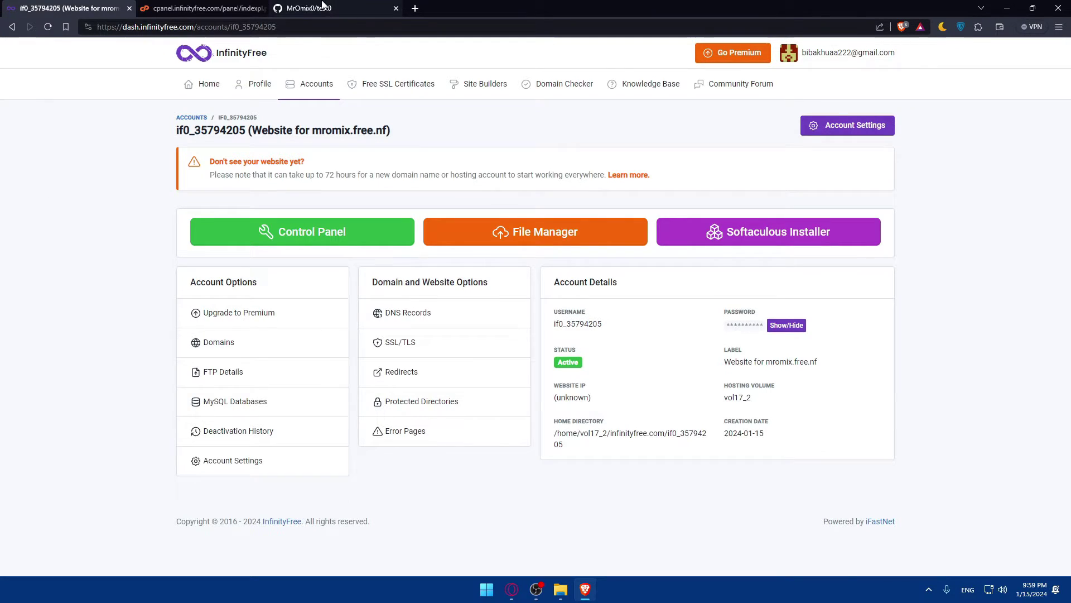
{"action": "left_click", "coordinate": [220, 8]}
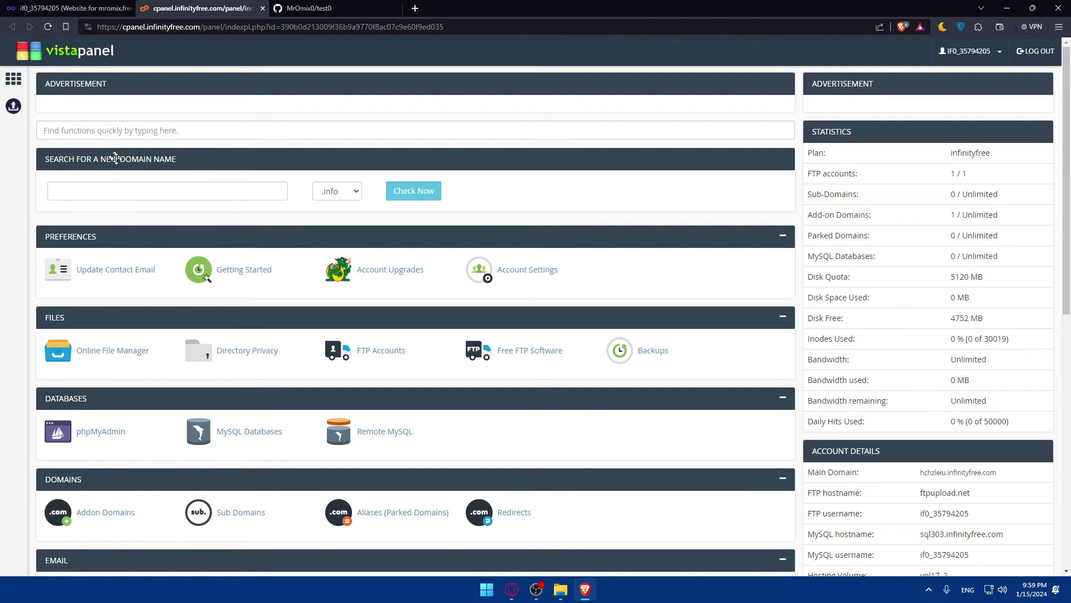
{"action": "left_click", "coordinate": [224, 130]}
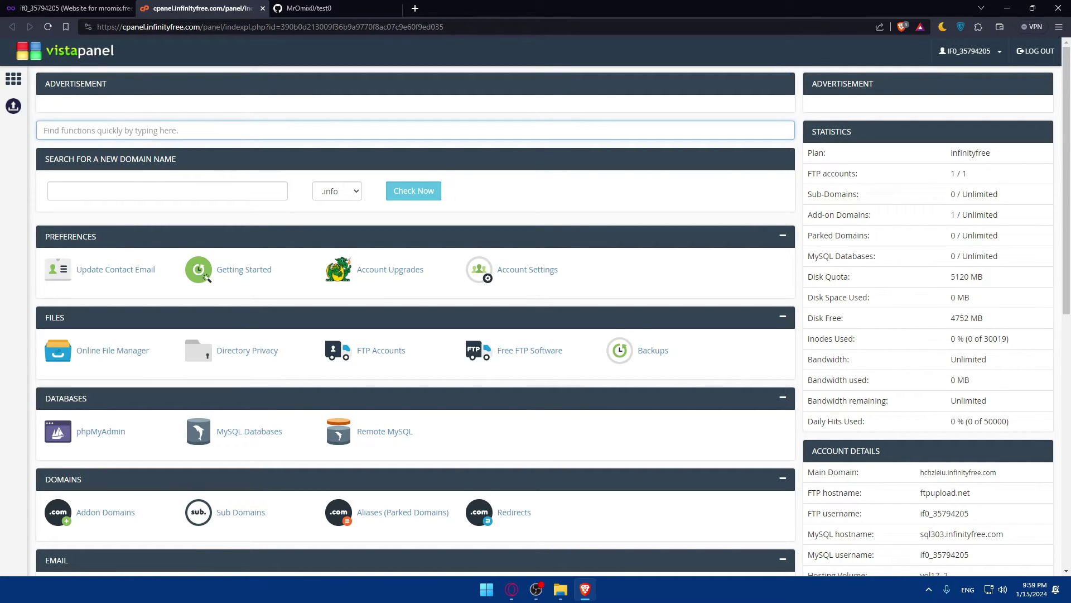
{"action": "type", "text": "file"}
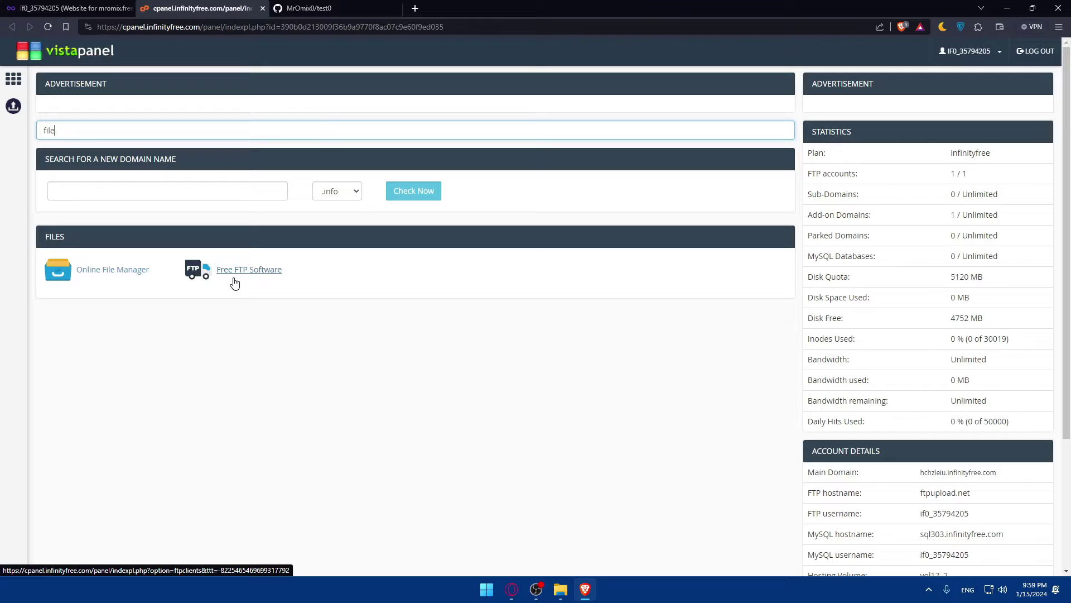
{"action": "key", "text": "BackSpace"}
{"action": "key", "text": "BackSpace"}
{"action": "key", "text": "BackSpace"}
{"action": "key", "text": "BackSpace"}
{"action": "left_click", "coordinate": [90, 5]}
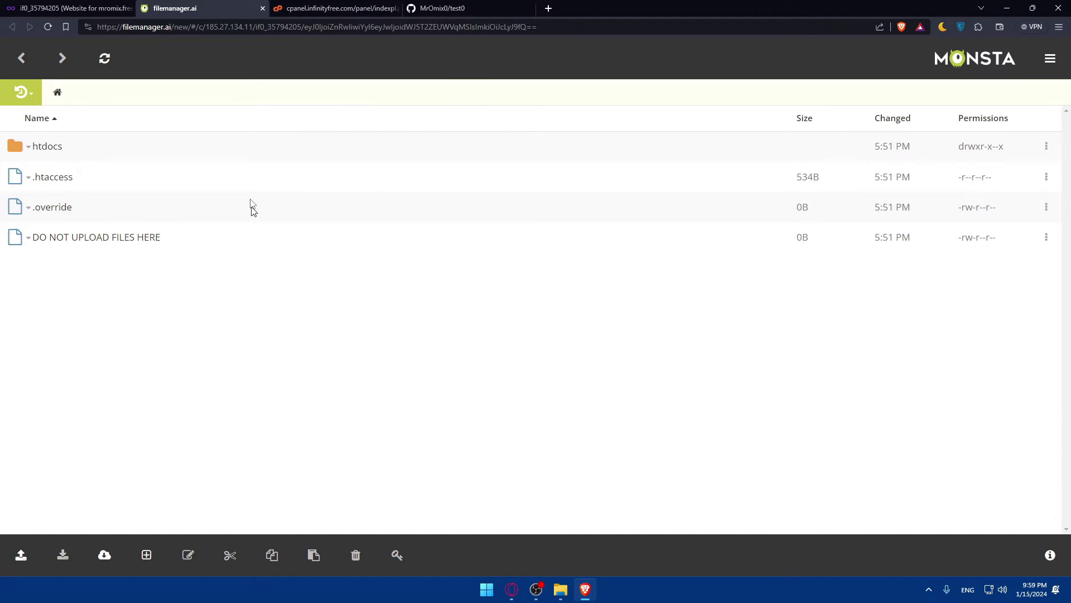
{"action": "left_click", "coordinate": [75, 6]}
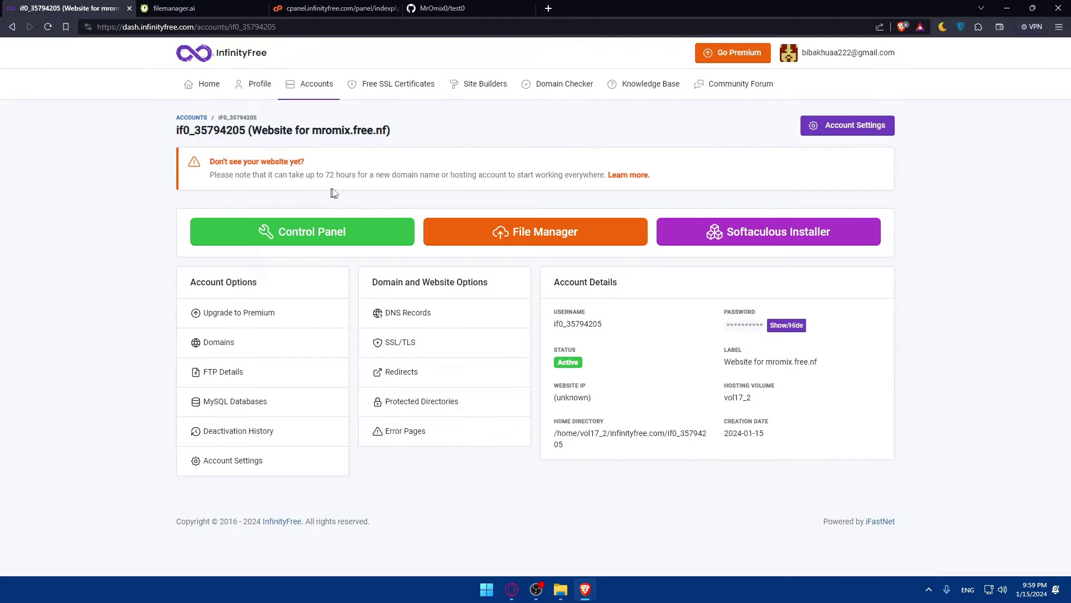
{"action": "left_click", "coordinate": [331, 229]}
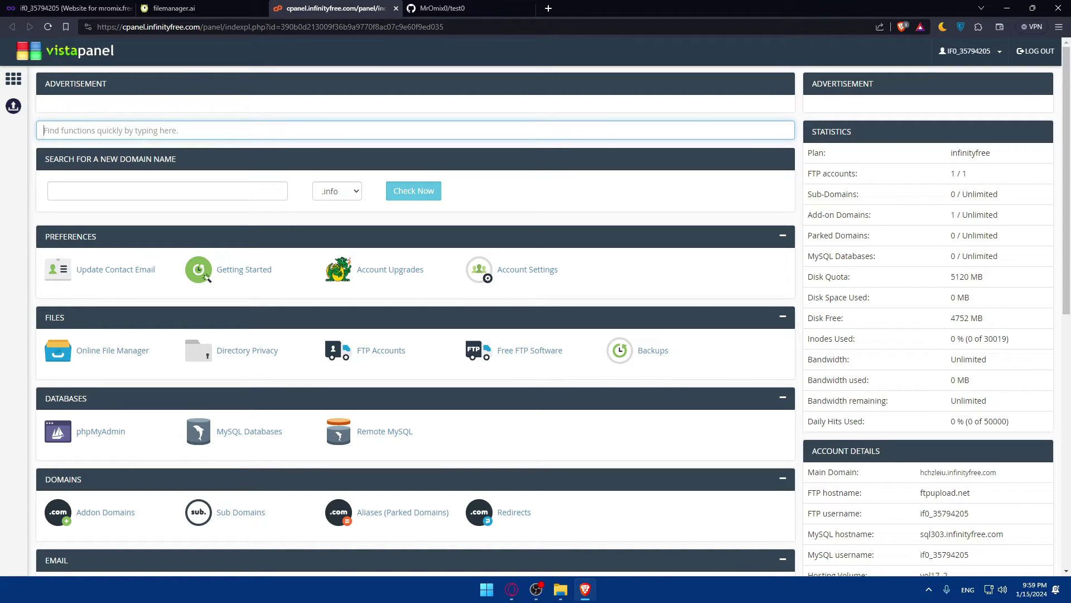
{"action": "type", "text": "file"}
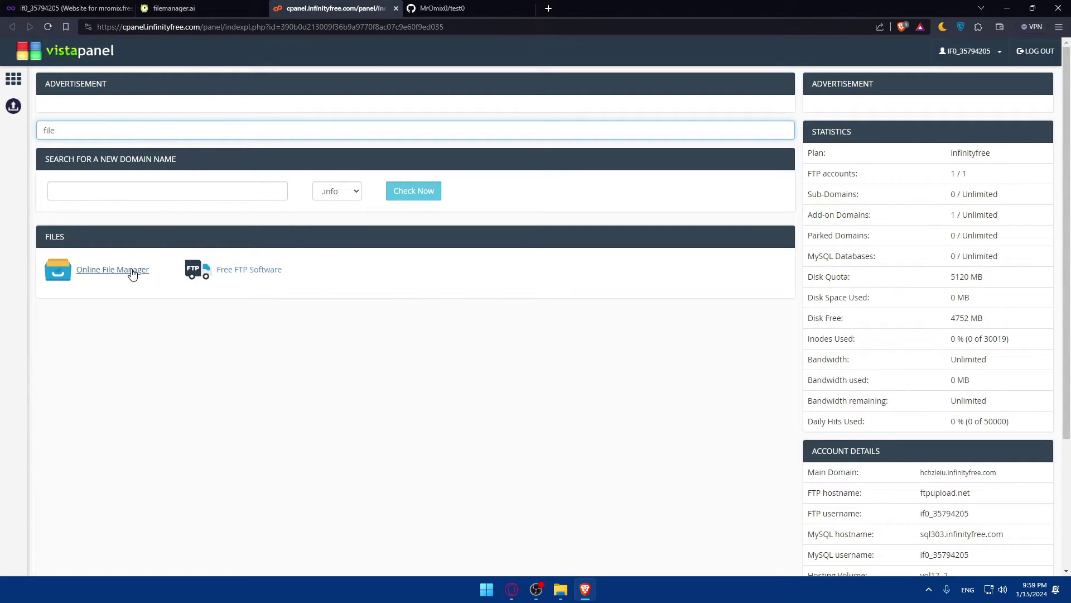
{"action": "left_click", "coordinate": [133, 273]}
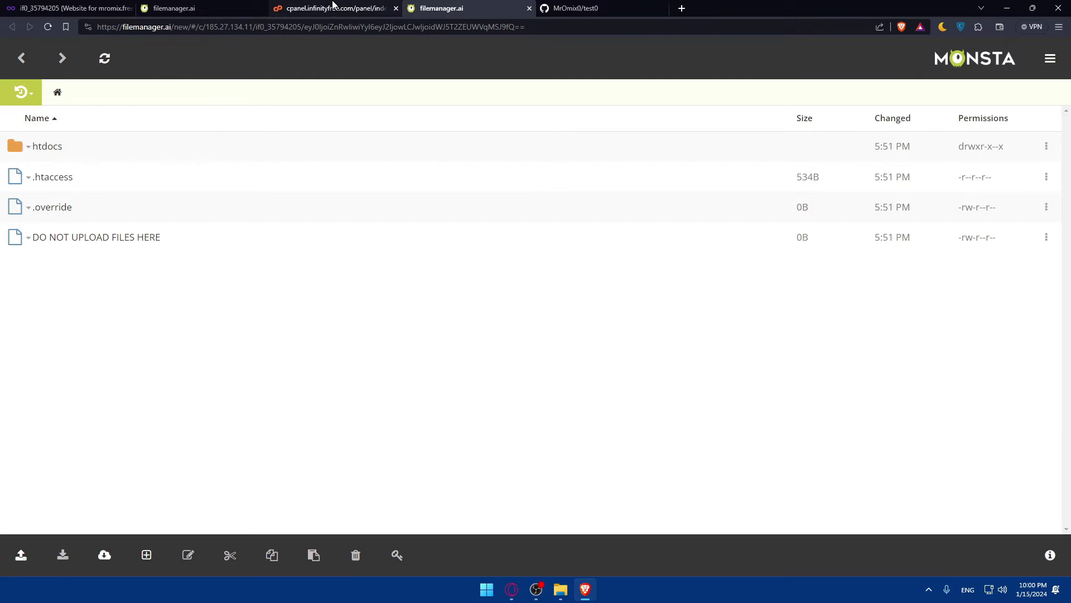
Close the duplicate filemanager.ai tab, leaving one listing htdocs, and return to the account page
{"action": "left_click", "coordinate": [329, 7]}
{"action": "left_click", "coordinate": [231, 5]}
{"action": "left_click", "coordinate": [475, 6]}
{"action": "left_click", "coordinate": [223, 7]}
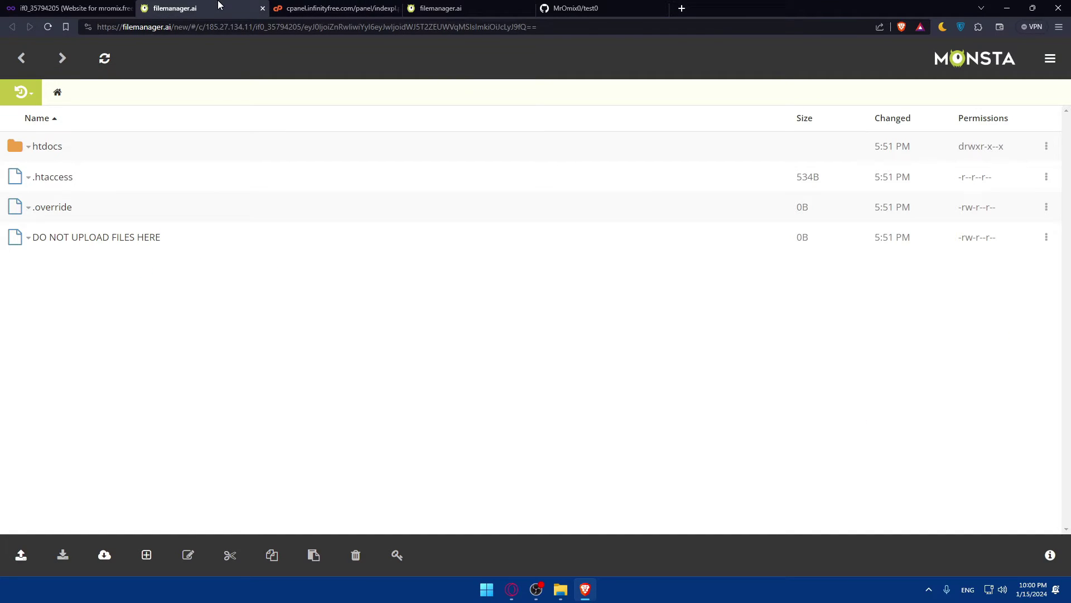
{"action": "left_click", "coordinate": [496, 7]}
{"action": "left_click", "coordinate": [530, 8]}
{"action": "left_click", "coordinate": [226, 8]}
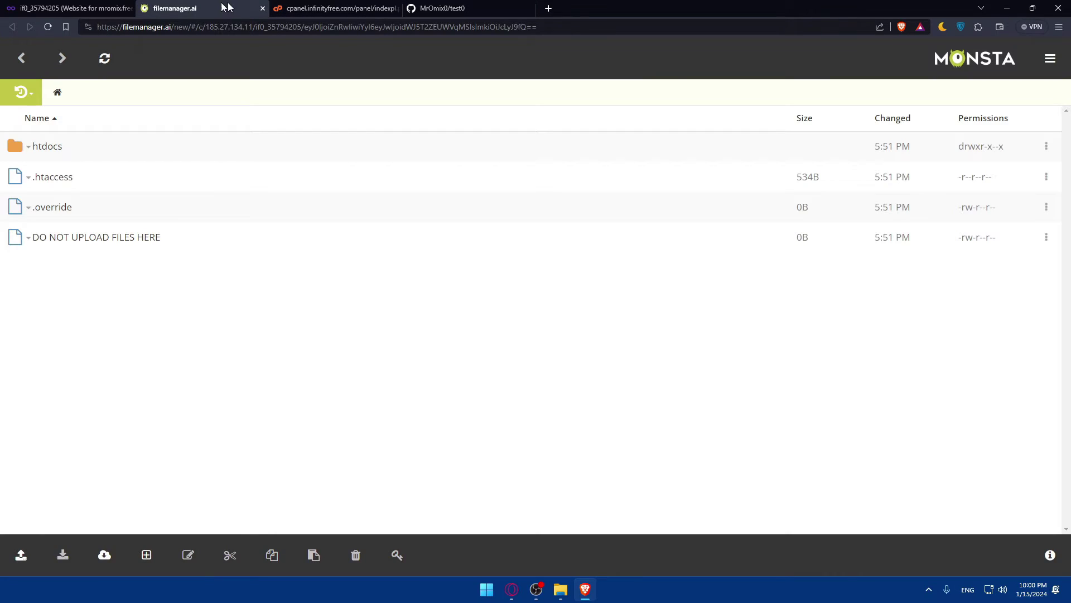
{"action": "left_click", "coordinate": [78, 8]}
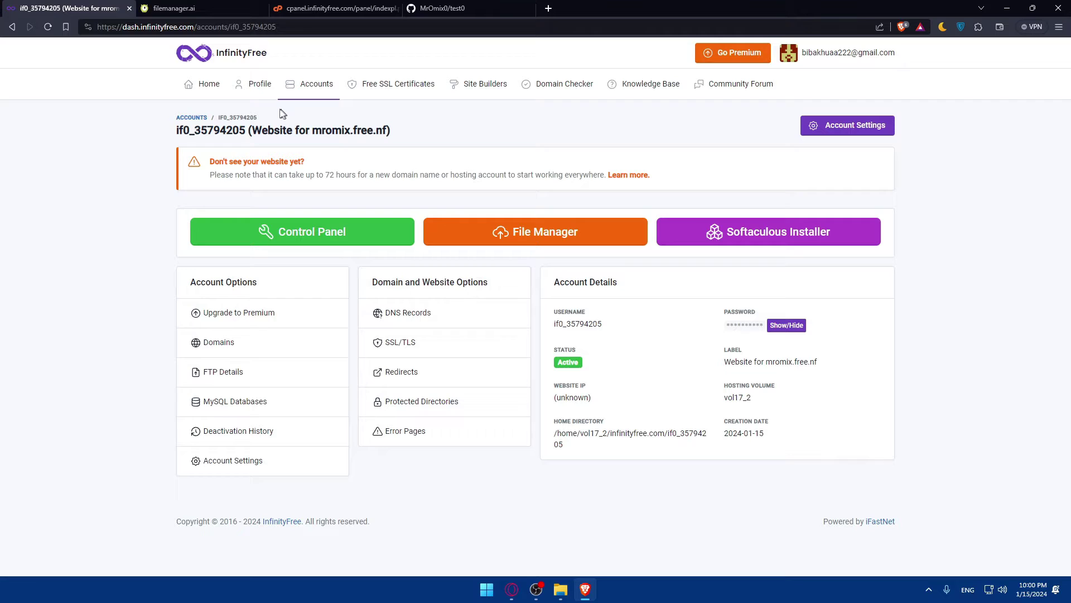
Open htdocs in the Monsta file listing and inspect the actions for its readme and index2.html files
{"action": "left_click", "coordinate": [187, 8]}
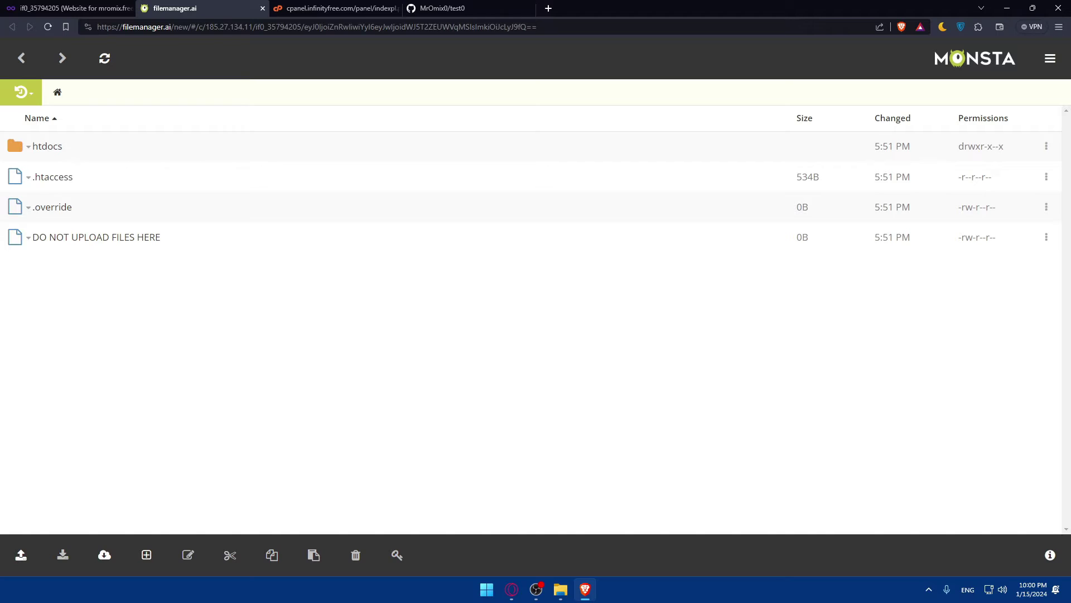
{"action": "left_click", "coordinate": [56, 146]}
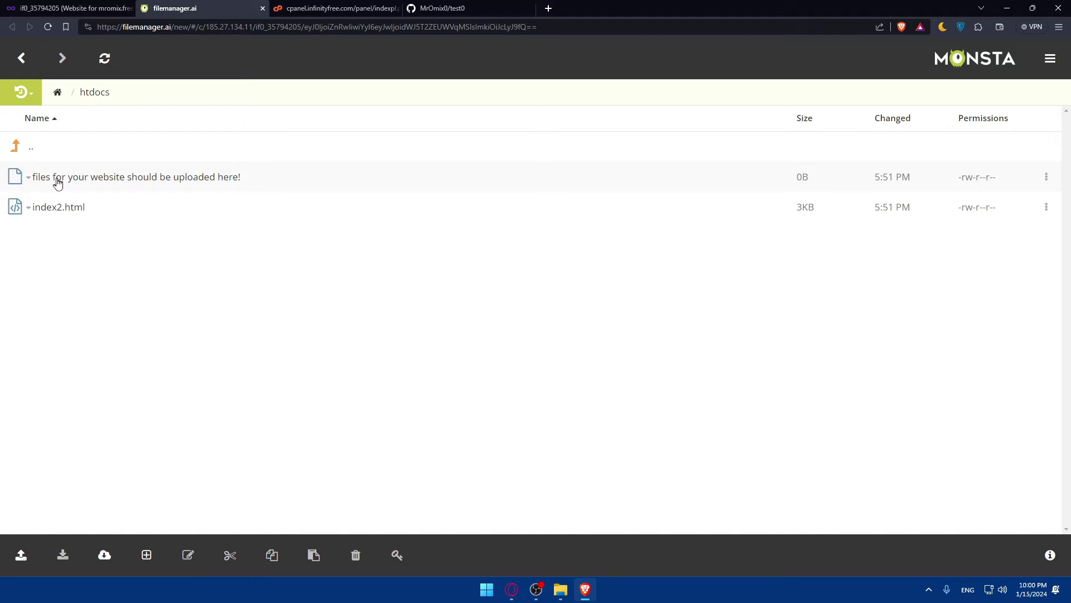
{"action": "left_click", "coordinate": [57, 180]}
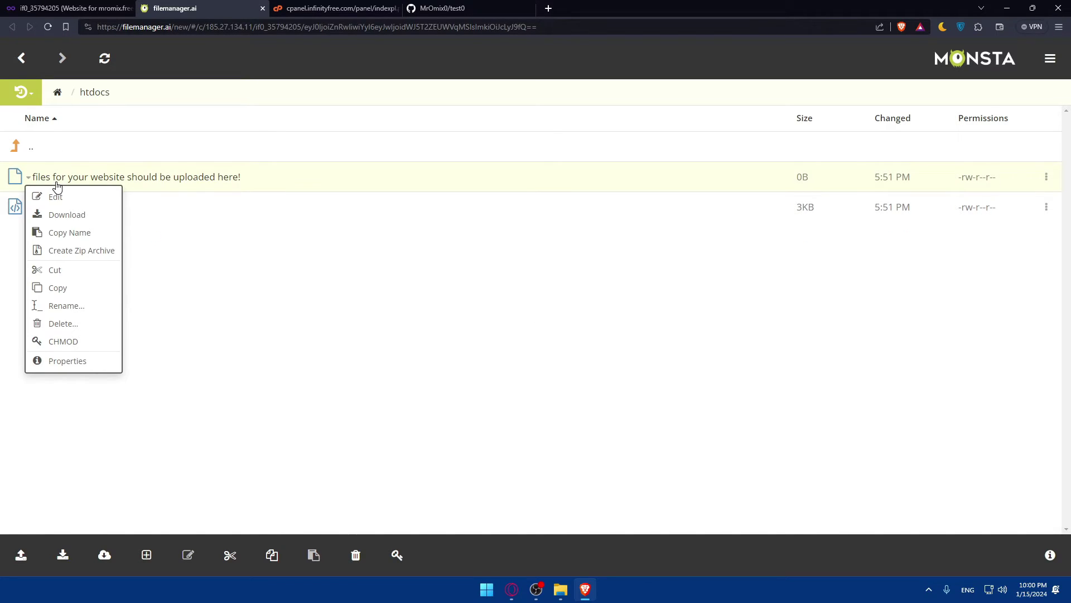
{"action": "left_click", "coordinate": [69, 180]}
{"action": "left_click", "coordinate": [24, 179]}
{"action": "left_click", "coordinate": [34, 177]}
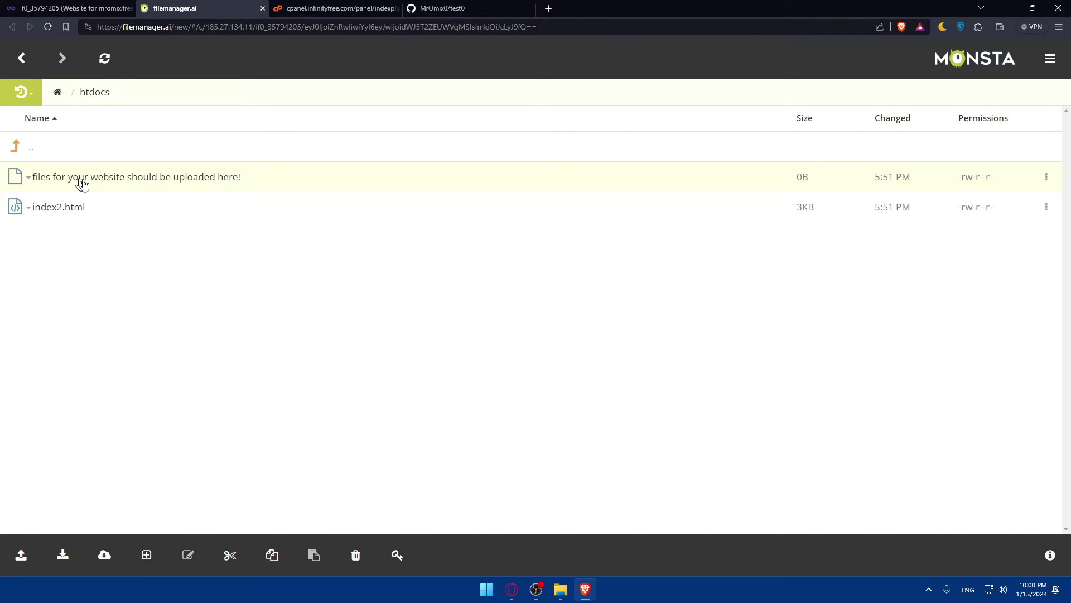
{"action": "left_click", "coordinate": [44, 213]}
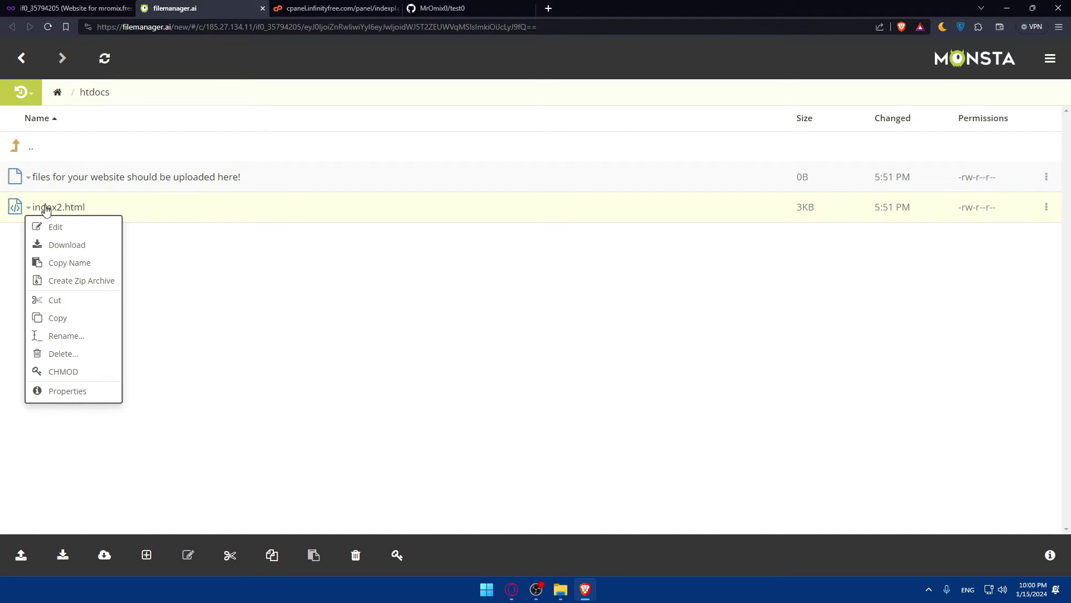
{"action": "left_click", "coordinate": [31, 148]}
From the parent folder, check the actions for .htaccess, .override and DO NOT UPLOAD FILES HERE, then reopen htdocs
{"action": "left_click", "coordinate": [31, 147]}
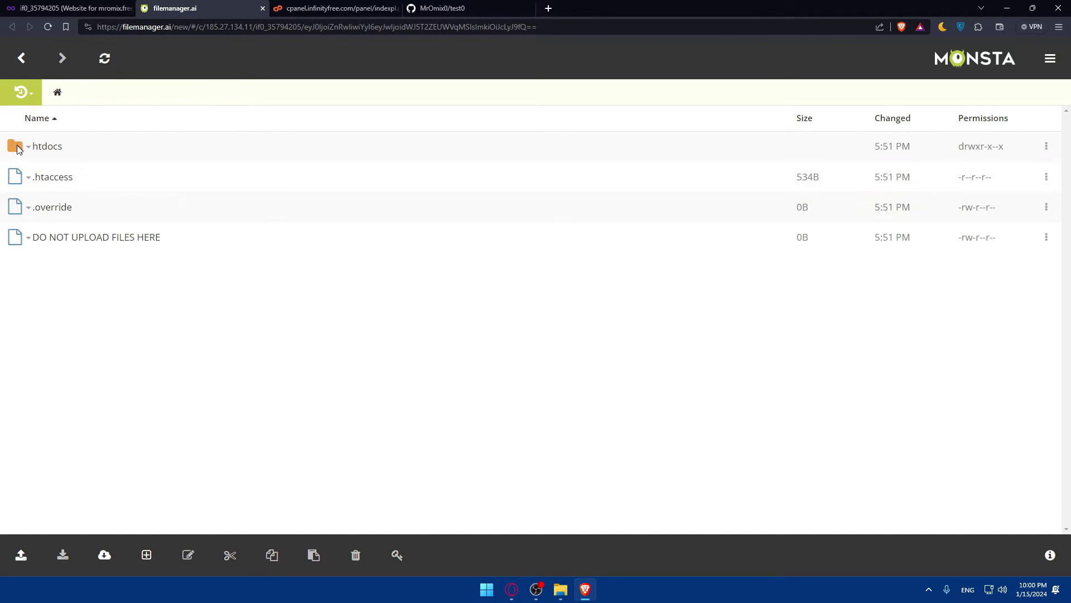
{"action": "left_click", "coordinate": [47, 180]}
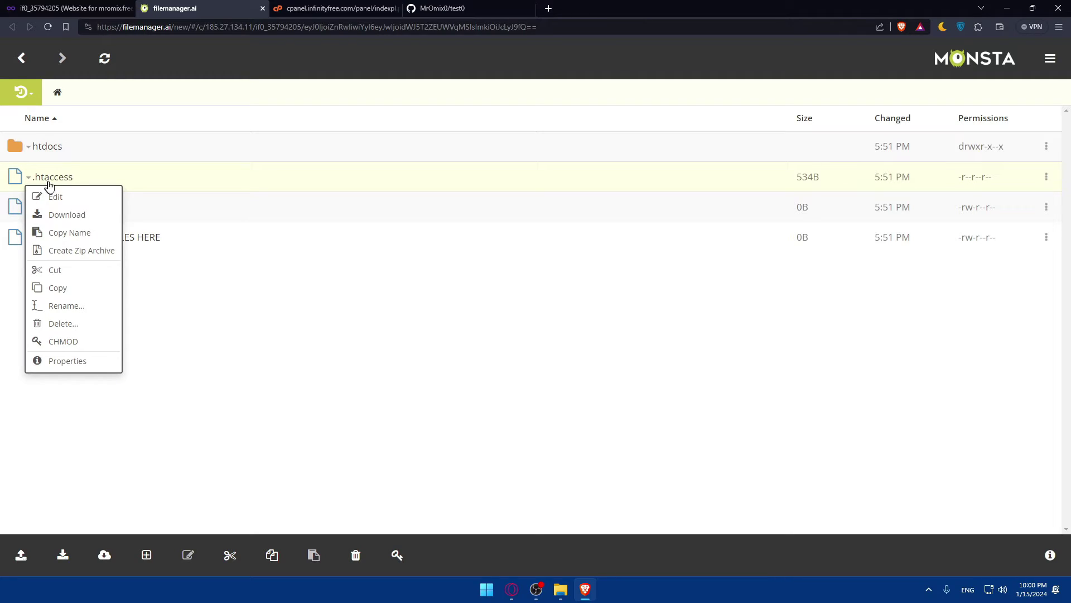
{"action": "left_click", "coordinate": [65, 183]}
{"action": "left_click", "coordinate": [60, 208]}
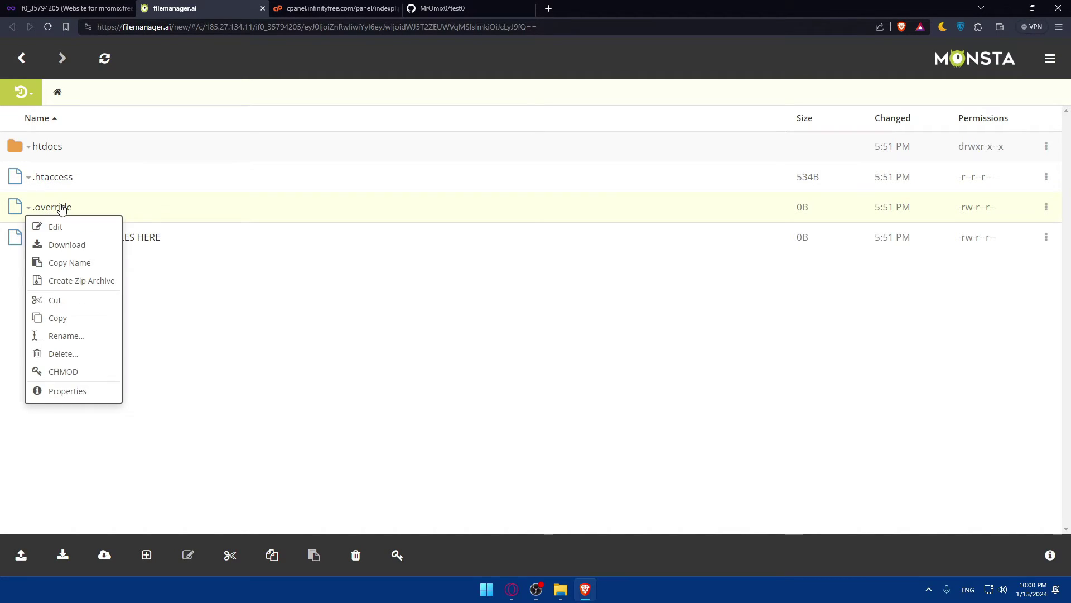
{"action": "left_click", "coordinate": [63, 210]}
{"action": "left_click", "coordinate": [86, 241]}
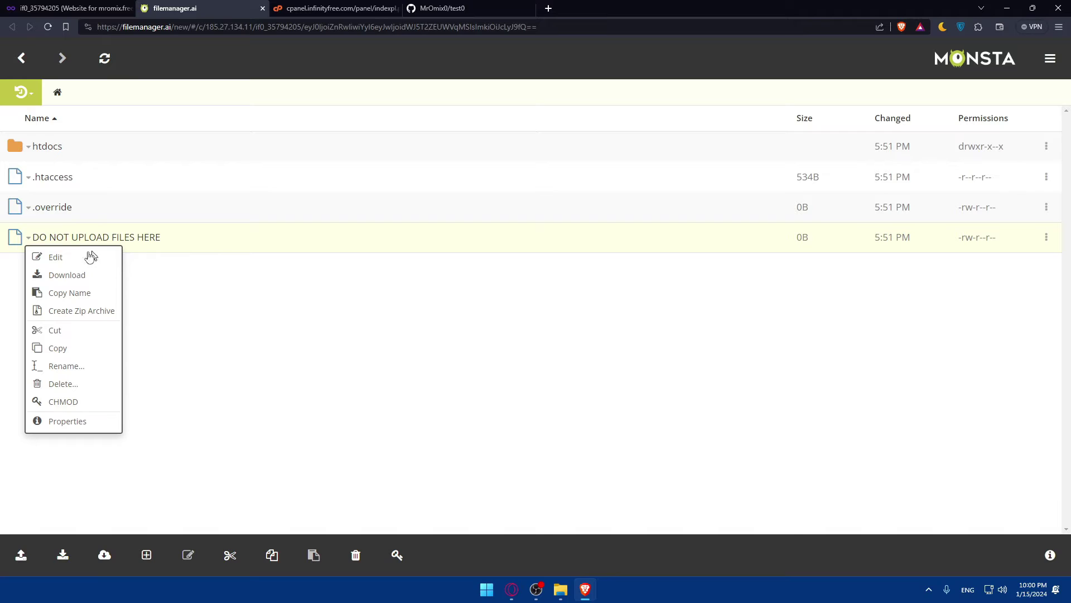
{"action": "left_click", "coordinate": [187, 289]}
{"action": "left_click", "coordinate": [46, 146]}
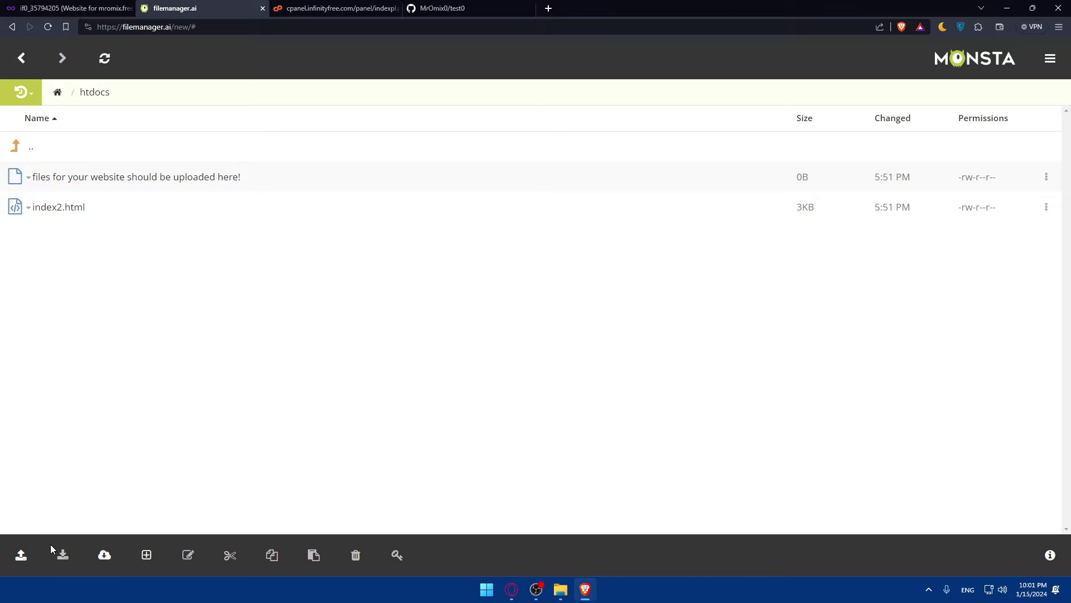
{"action": "left_click", "coordinate": [102, 553]}
{"action": "left_click", "coordinate": [436, 119]}
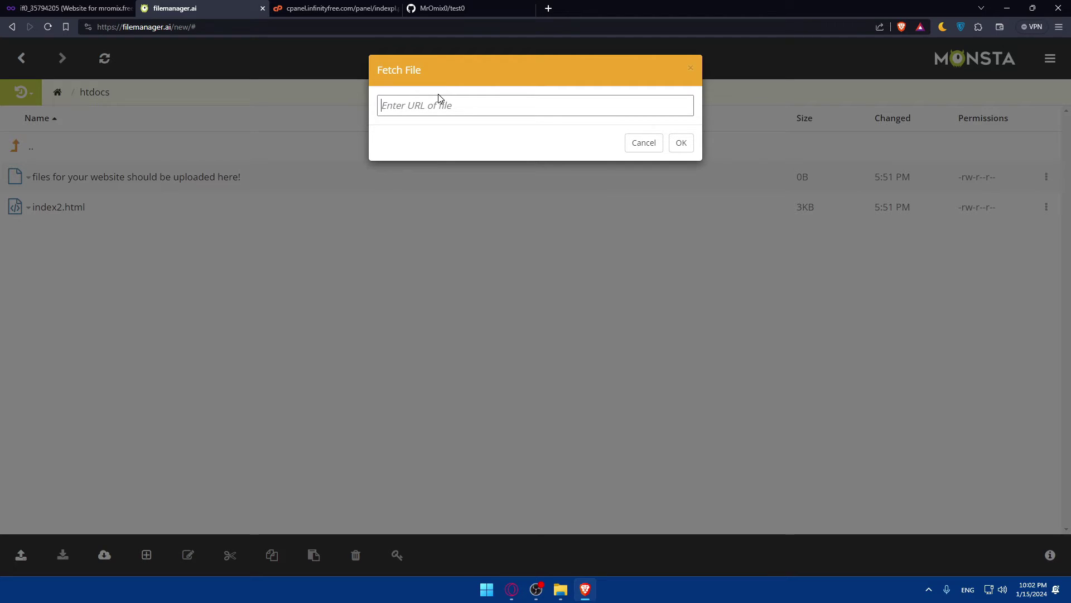
{"action": "left_click", "coordinate": [457, 8]}
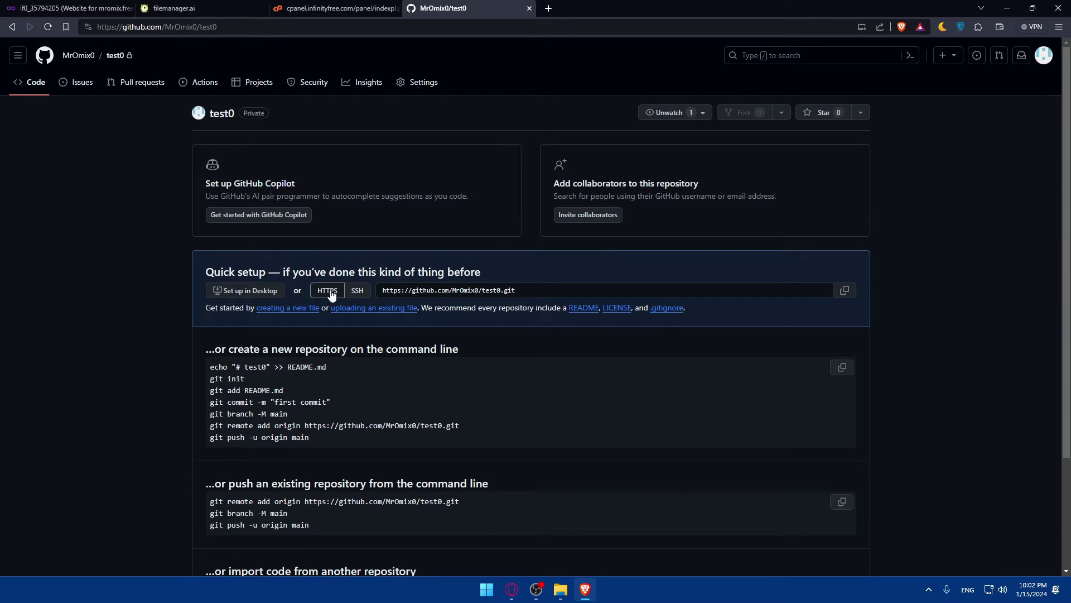
{"action": "left_click", "coordinate": [357, 291]}
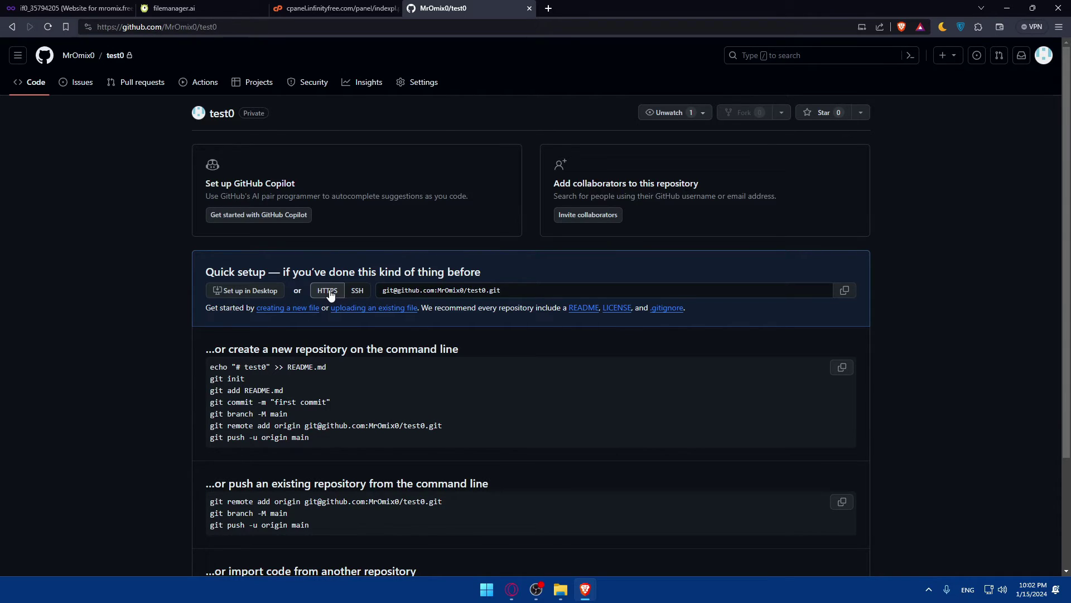
{"action": "left_click", "coordinate": [329, 291]}
{"action": "left_click", "coordinate": [359, 292]}
{"action": "left_click", "coordinate": [328, 291]}
{"action": "left_click", "coordinate": [387, 290]}
{"action": "key", "text": "ctrl+c"}
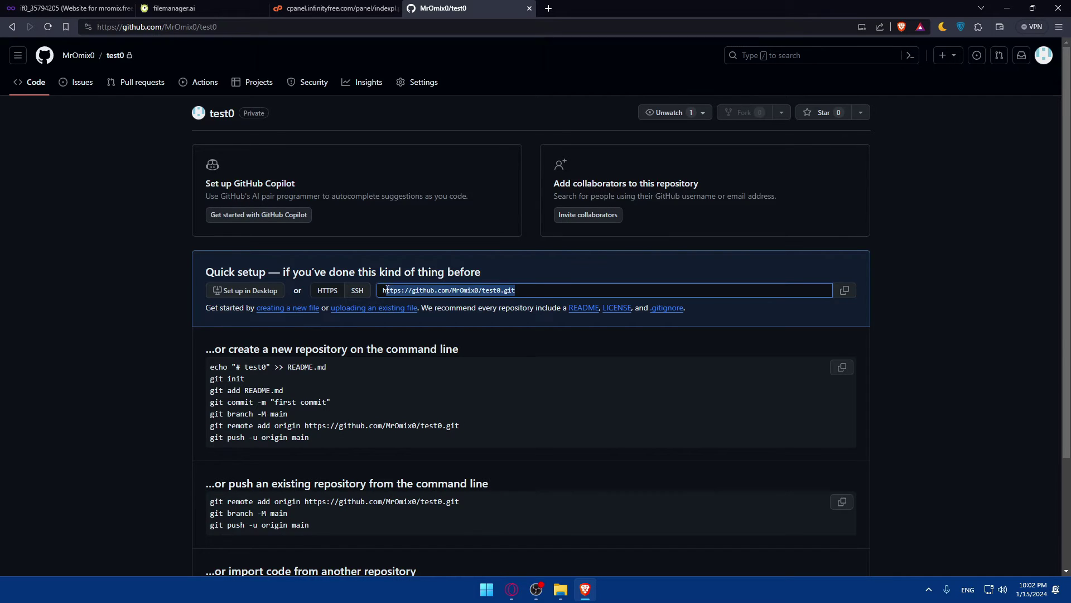
{"action": "left_click", "coordinate": [341, 8]}
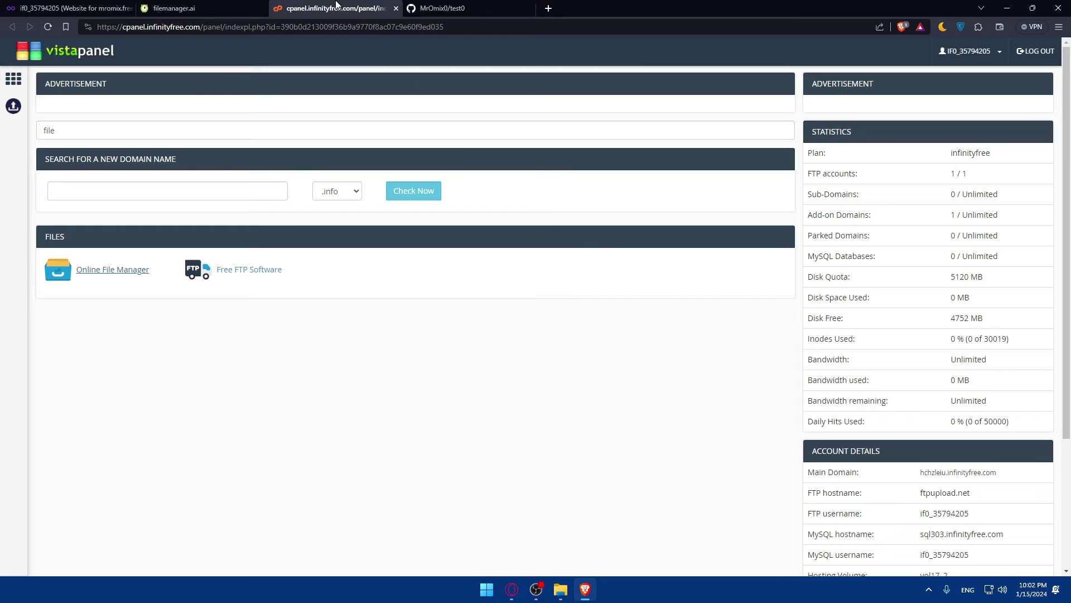
{"action": "left_click", "coordinate": [212, 6]}
{"action": "key", "text": "ctrl+v"}
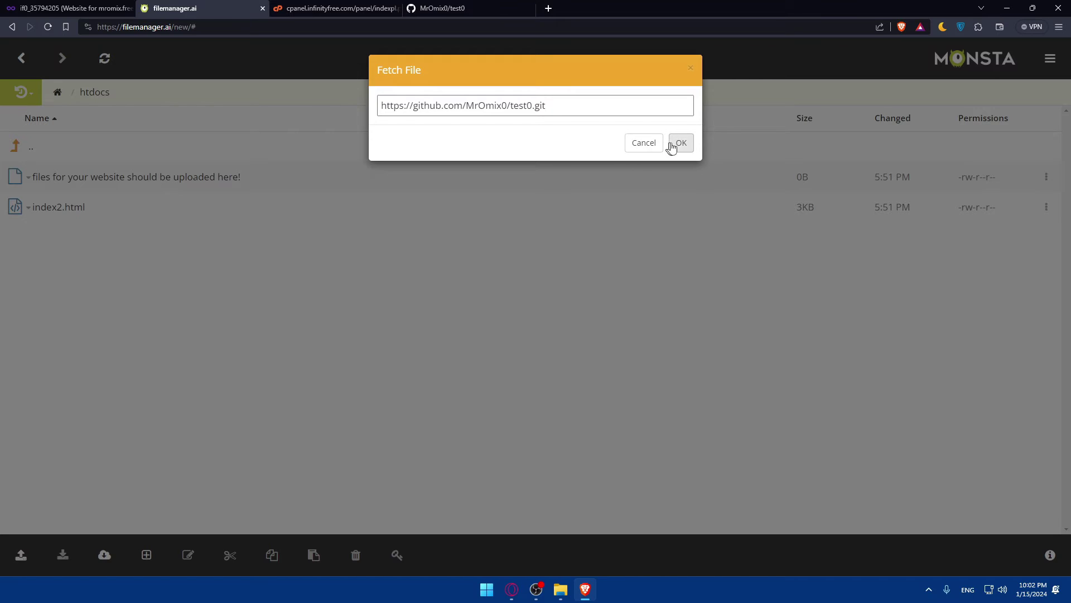
{"action": "left_click", "coordinate": [672, 144]}
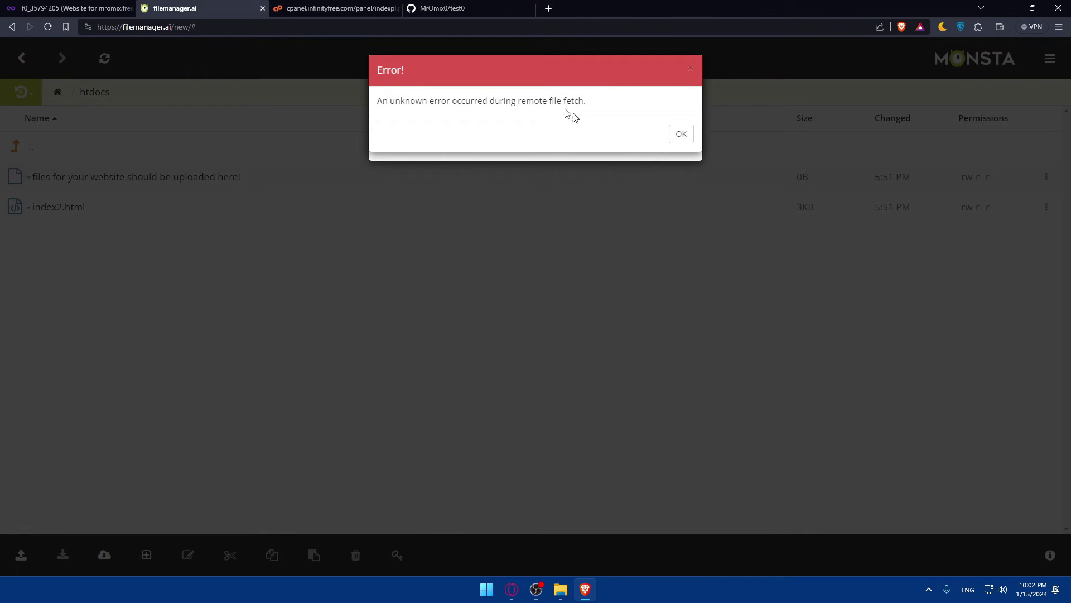
{"action": "left_click", "coordinate": [679, 135]}
{"action": "left_click", "coordinate": [690, 71]}
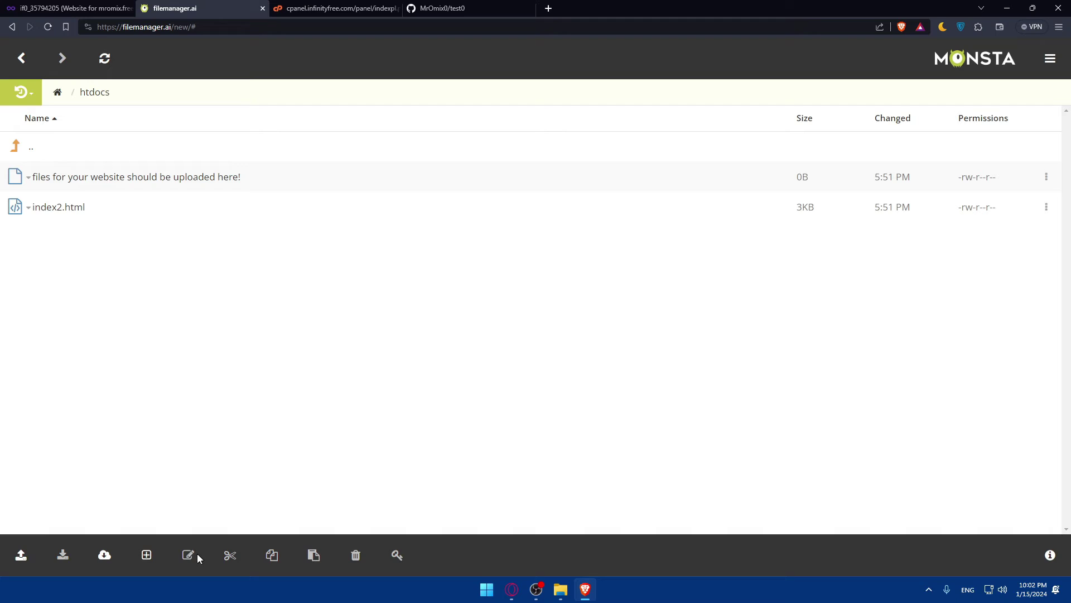
Create a new folder named GitHub inside htdocs
{"action": "left_click", "coordinate": [146, 555]}
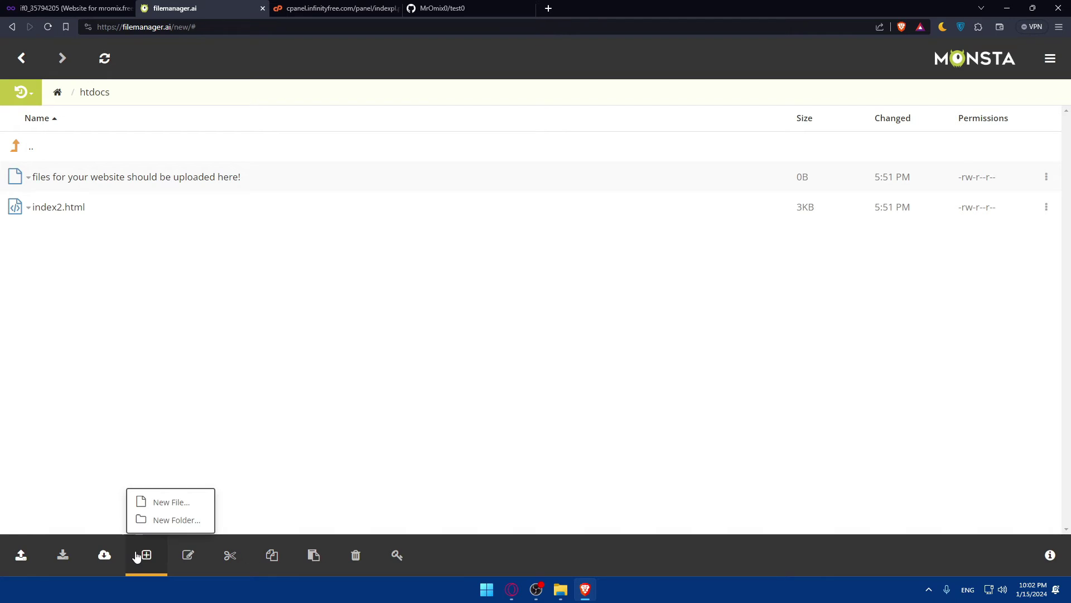
{"action": "left_click", "coordinate": [171, 519]}
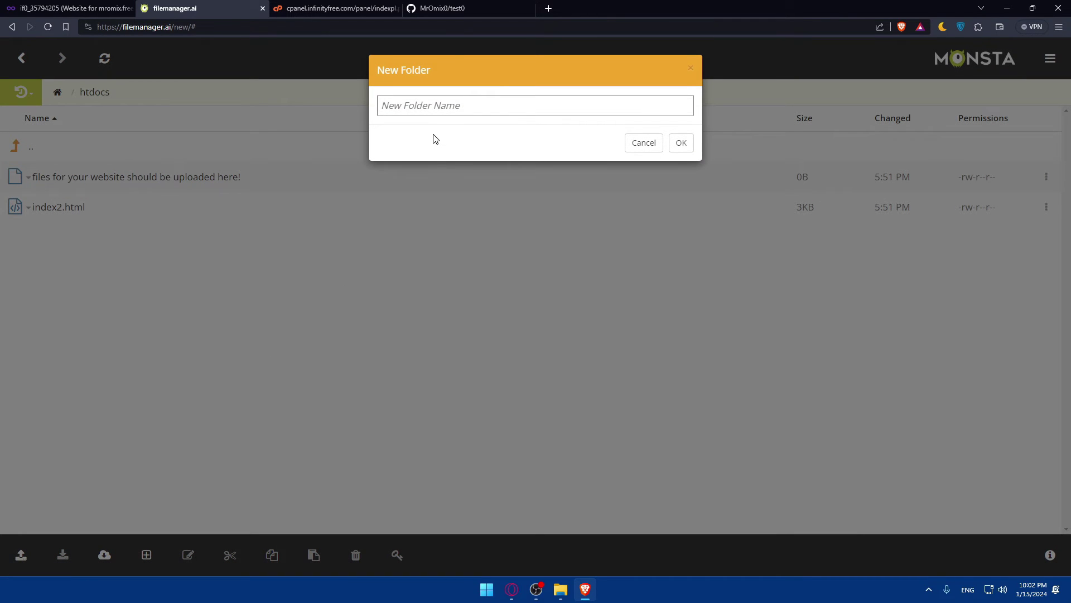
{"action": "type", "text": "GitHub"}
{"action": "left_click", "coordinate": [681, 143]}
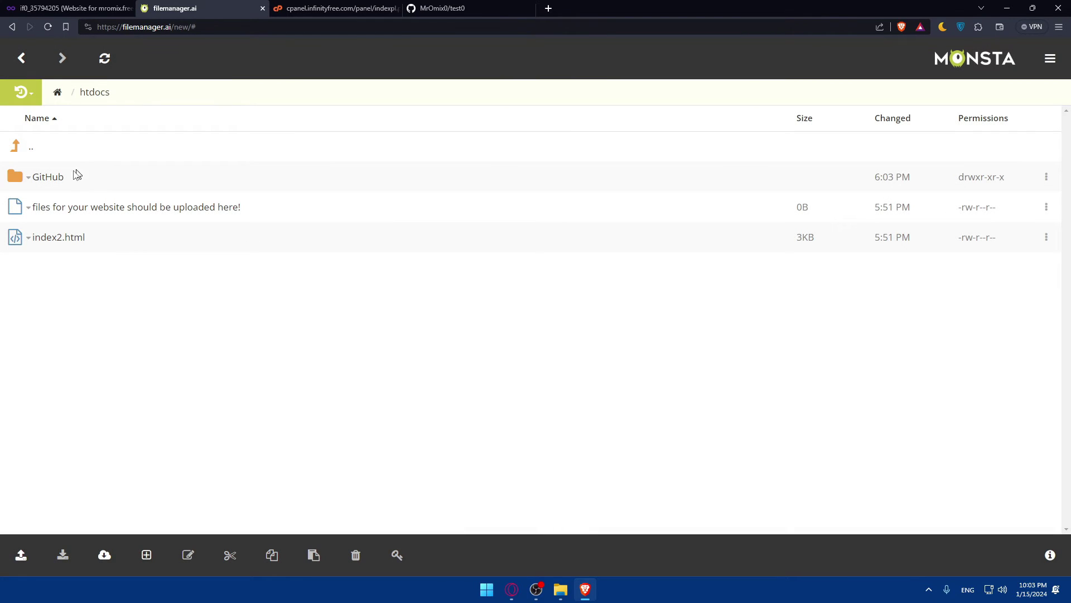
Open the GitHub folder and try fetching the repository URL into it, cancelling after the error
{"action": "right_click", "coordinate": [30, 179]}
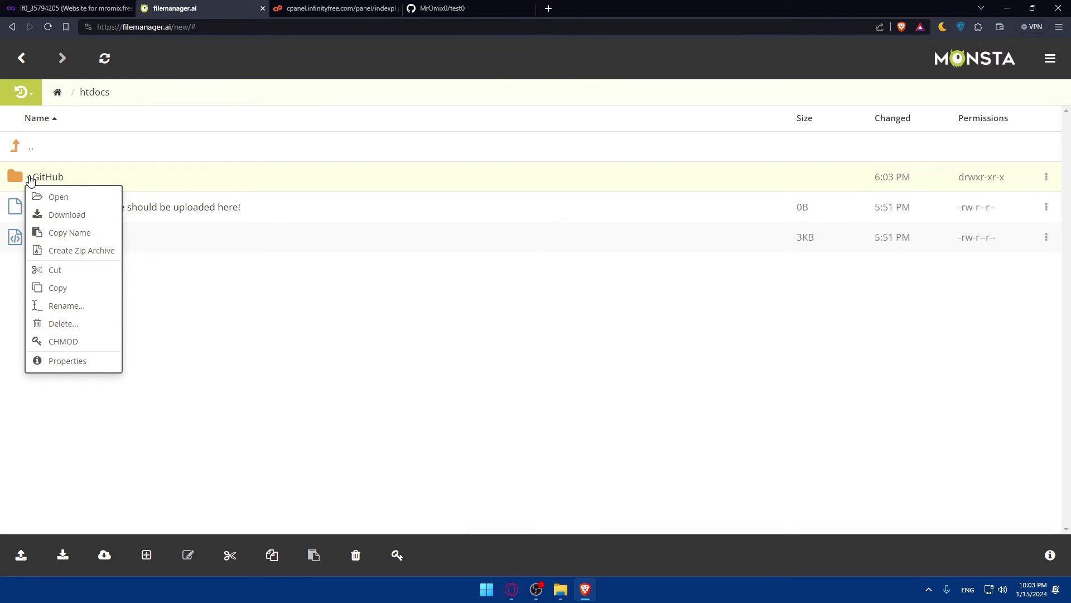
{"action": "left_click", "coordinate": [56, 197]}
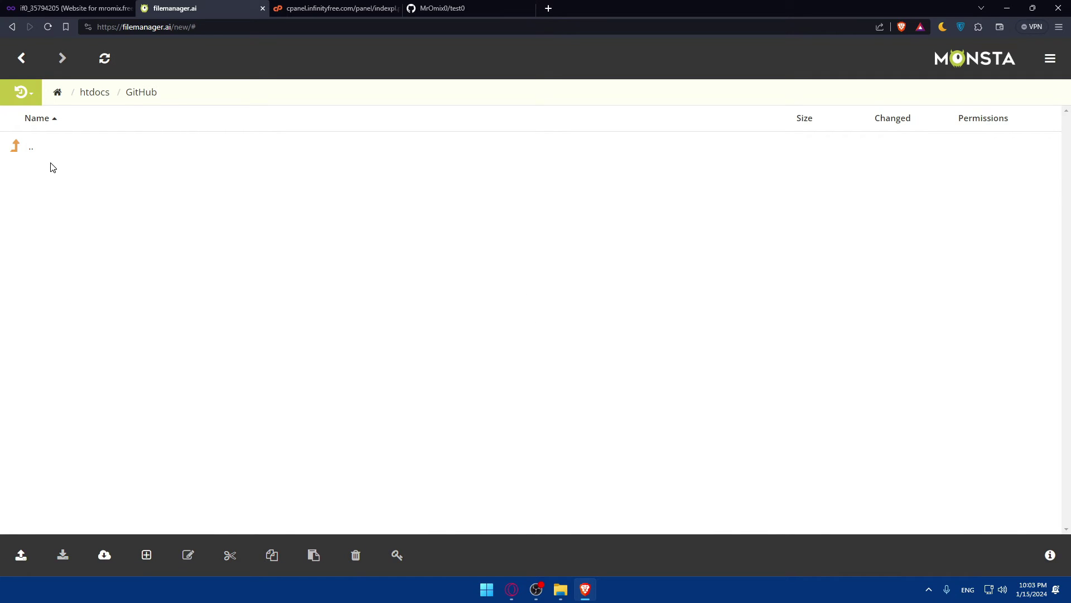
{"action": "left_click", "coordinate": [105, 555]}
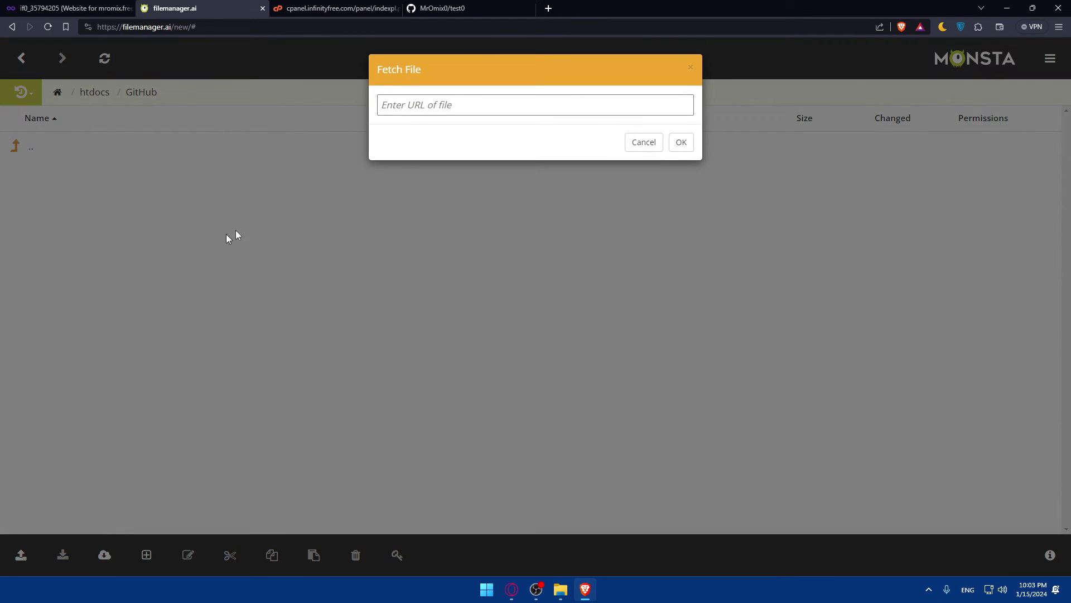
{"action": "key", "text": "ctrl+v"}
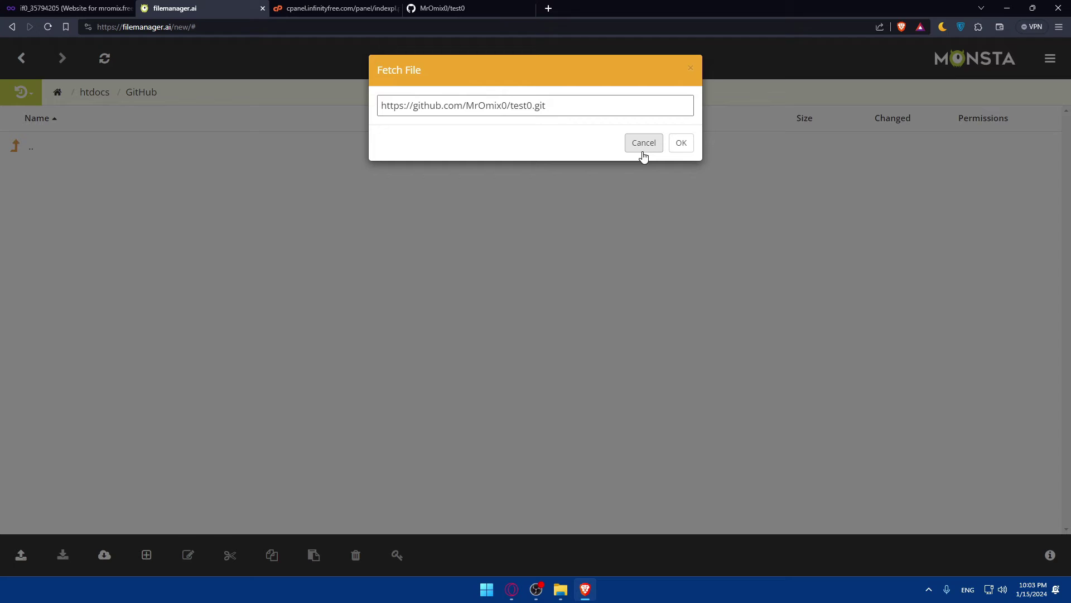
{"action": "left_click", "coordinate": [679, 144]}
{"action": "left_click", "coordinate": [680, 121]}
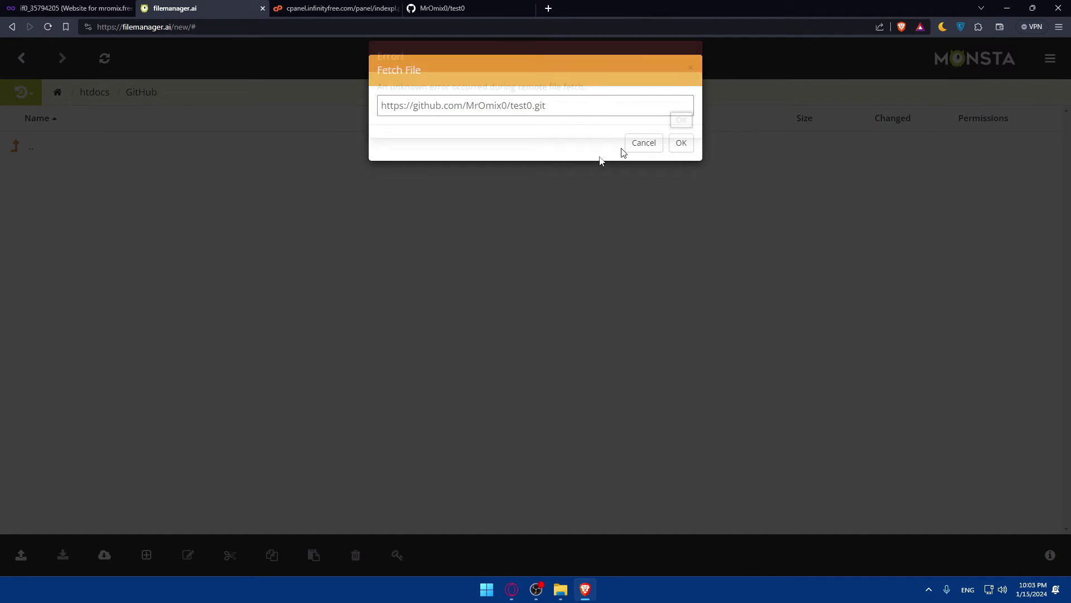
{"action": "left_click", "coordinate": [641, 143]}
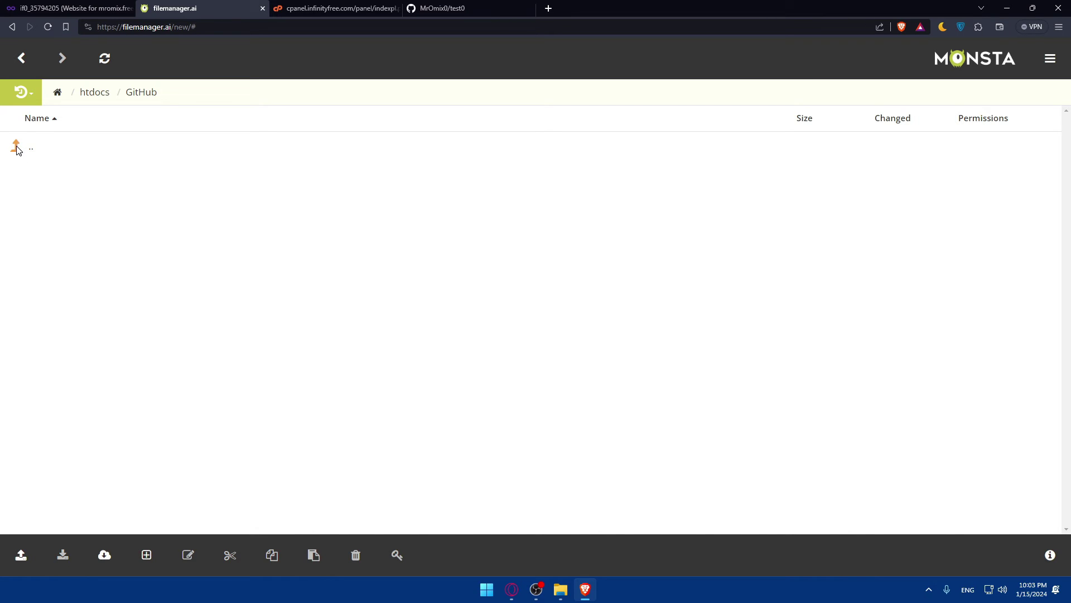
{"action": "left_click", "coordinate": [36, 121]}
Go up from the GitHub folder back to the htdocs listing
{"action": "left_click", "coordinate": [17, 145]}
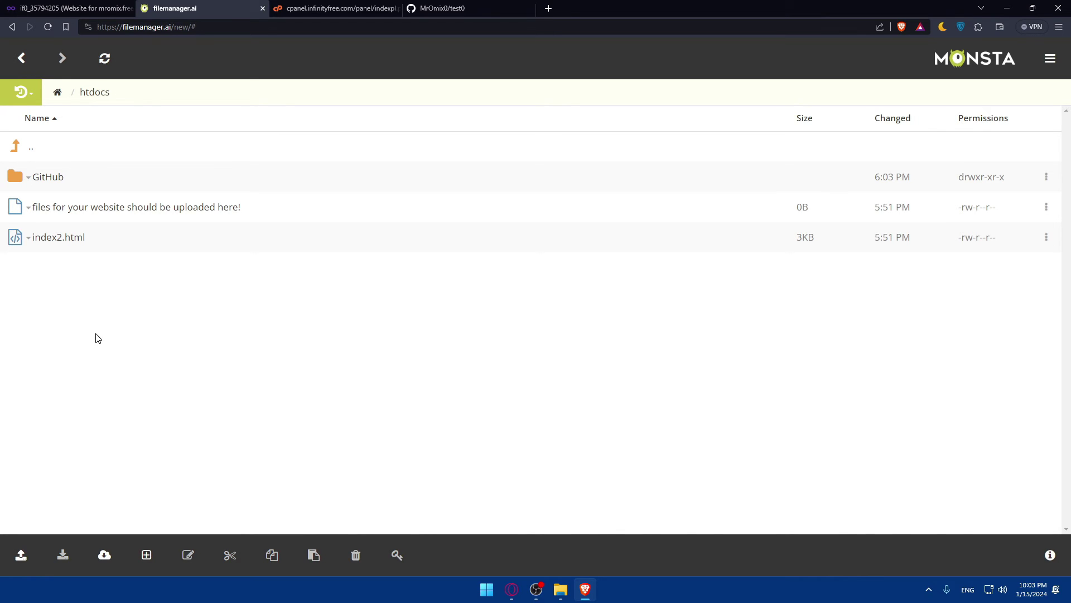